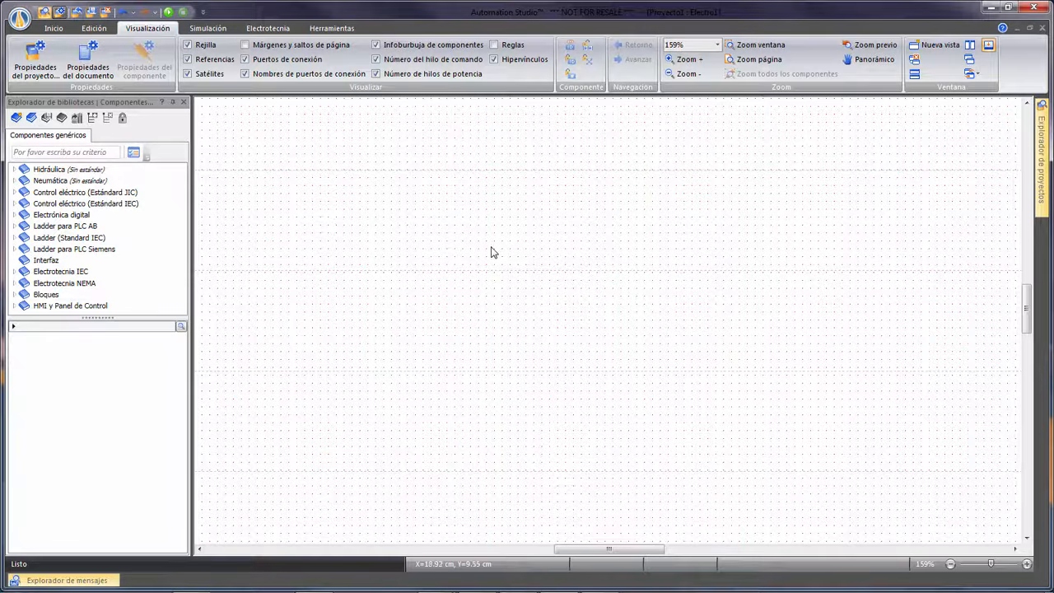
Hide the Electrotecnia IEC library in the standards configuration, keeping Electrotecnia NEMA enabled.
click(134, 156)
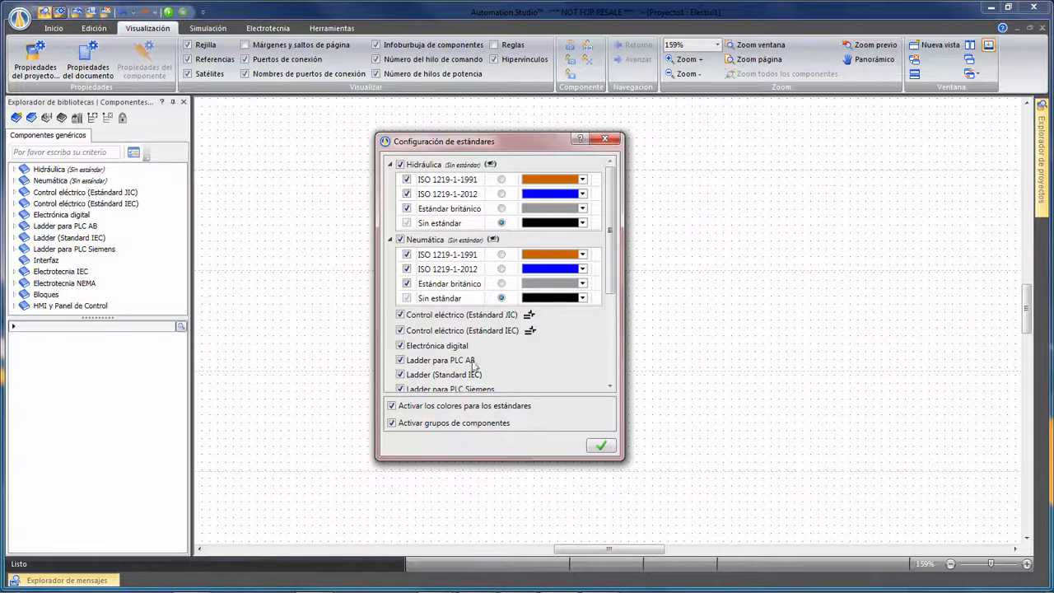
drag(610, 270, 618, 338)
click(400, 293)
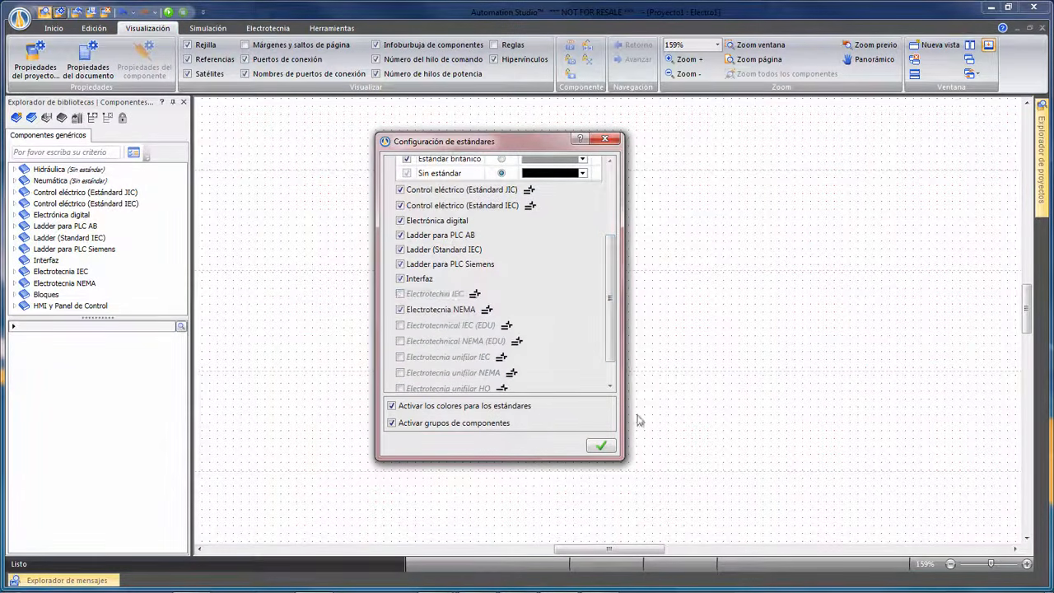
click(601, 445)
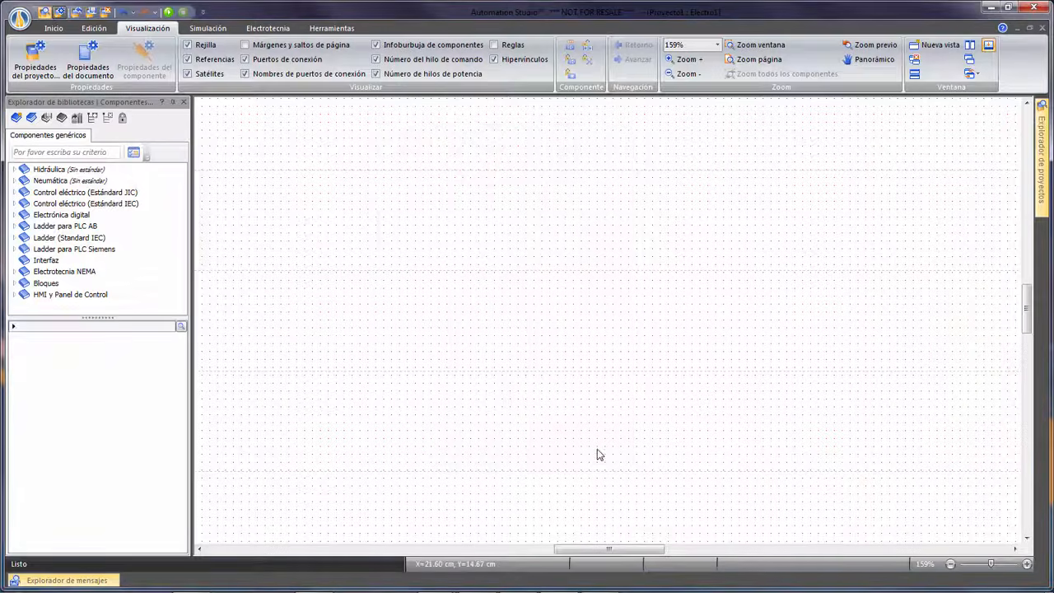
Place a three-phase supply (Alimentación trifásica) from the Electrotecnia NEMA power supplies at the start of the circuit.
click(74, 276)
click(151, 266)
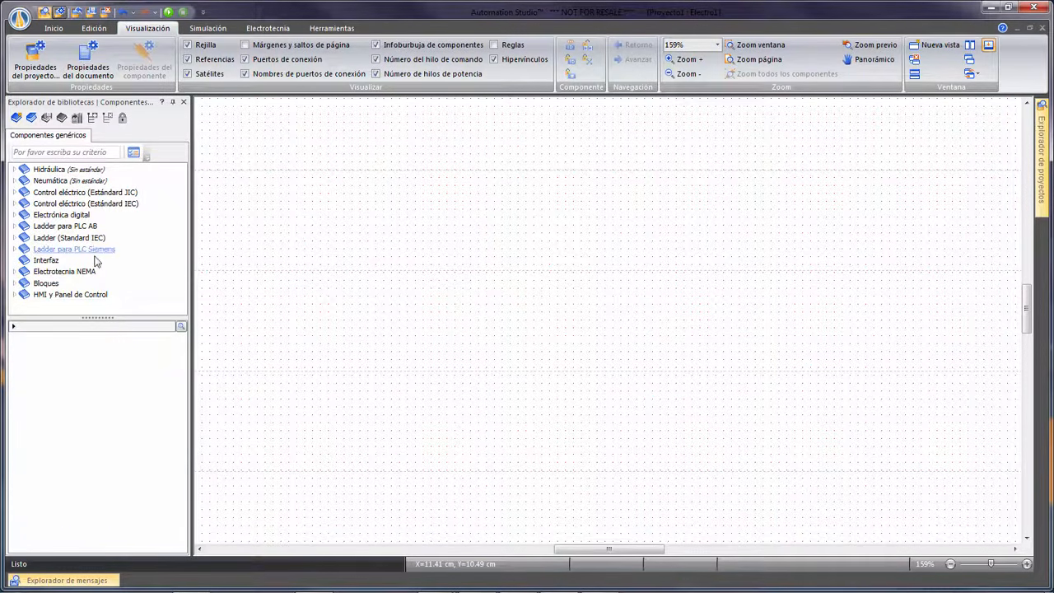
click(14, 273)
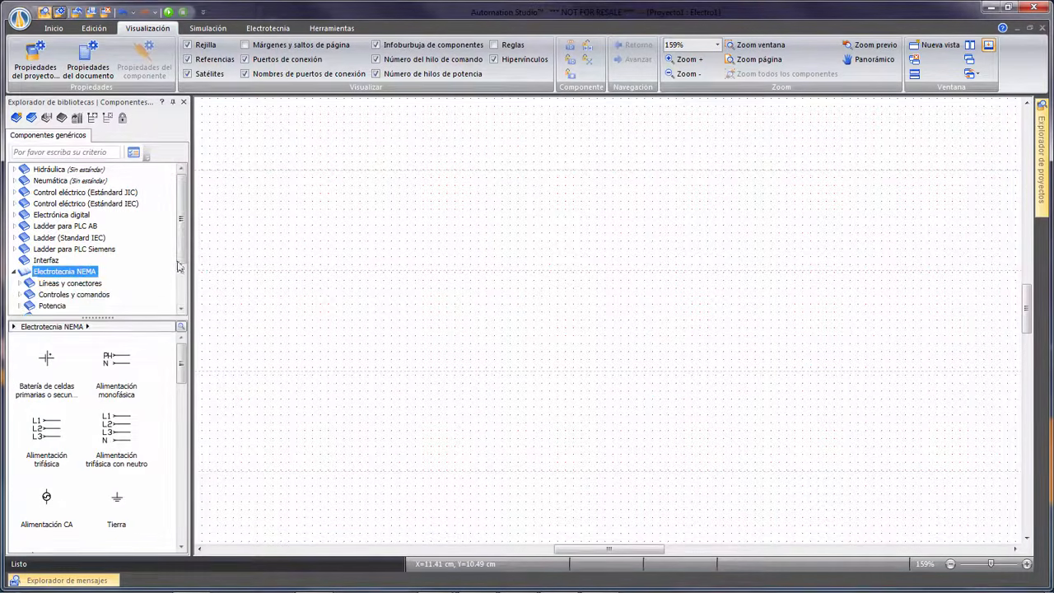
drag(185, 256, 185, 291)
click(52, 244)
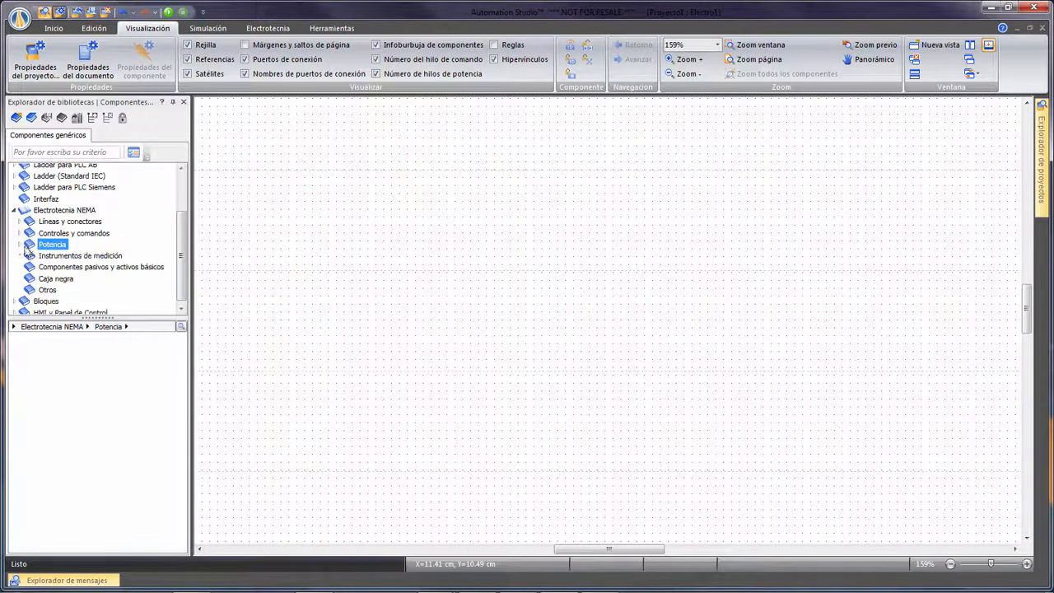
click(19, 244)
drag(184, 237, 184, 267)
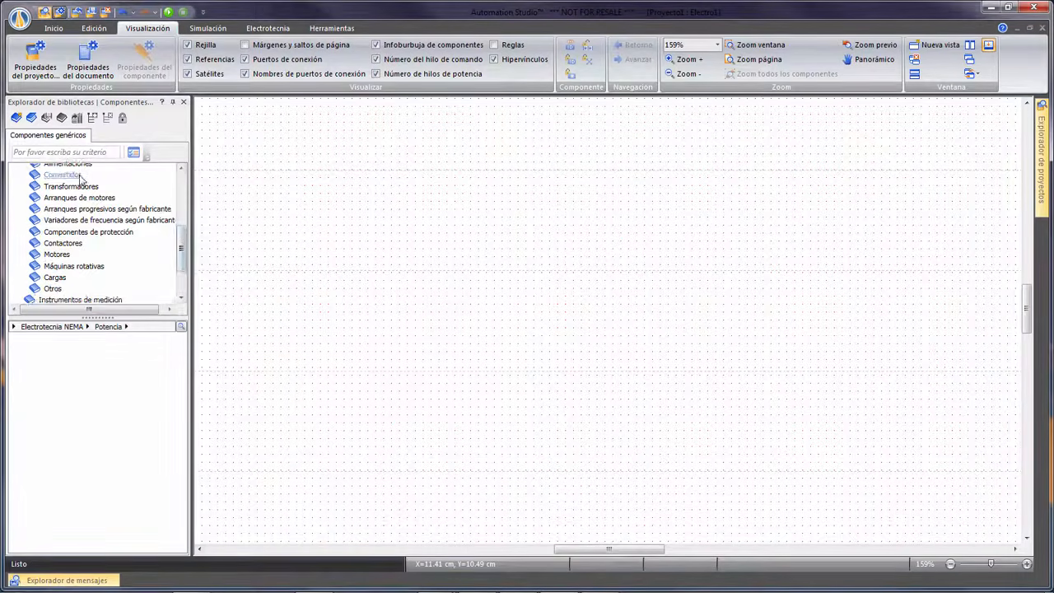
click(78, 167)
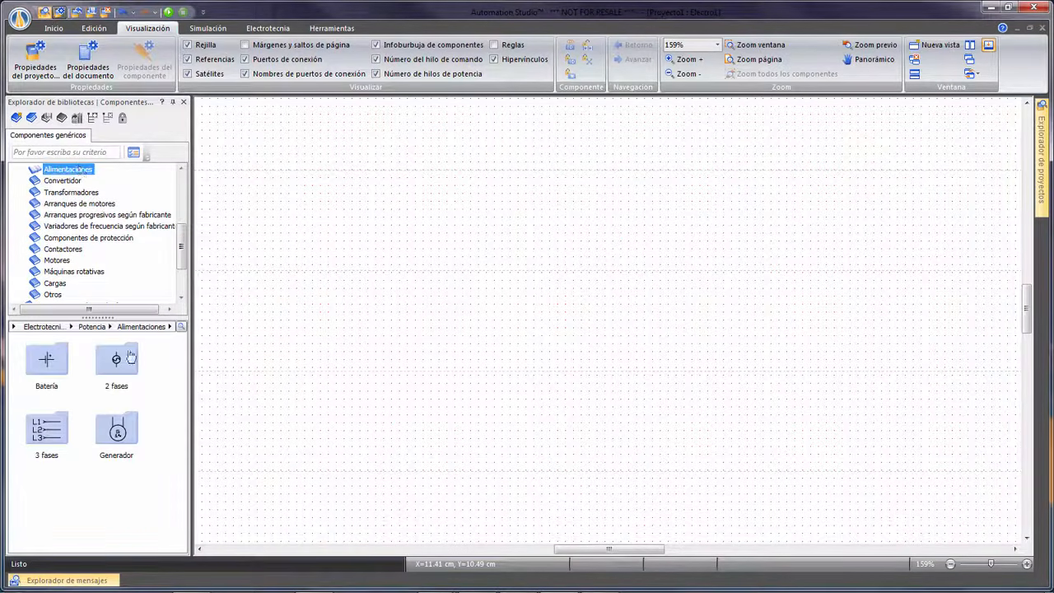
double_click(47, 424)
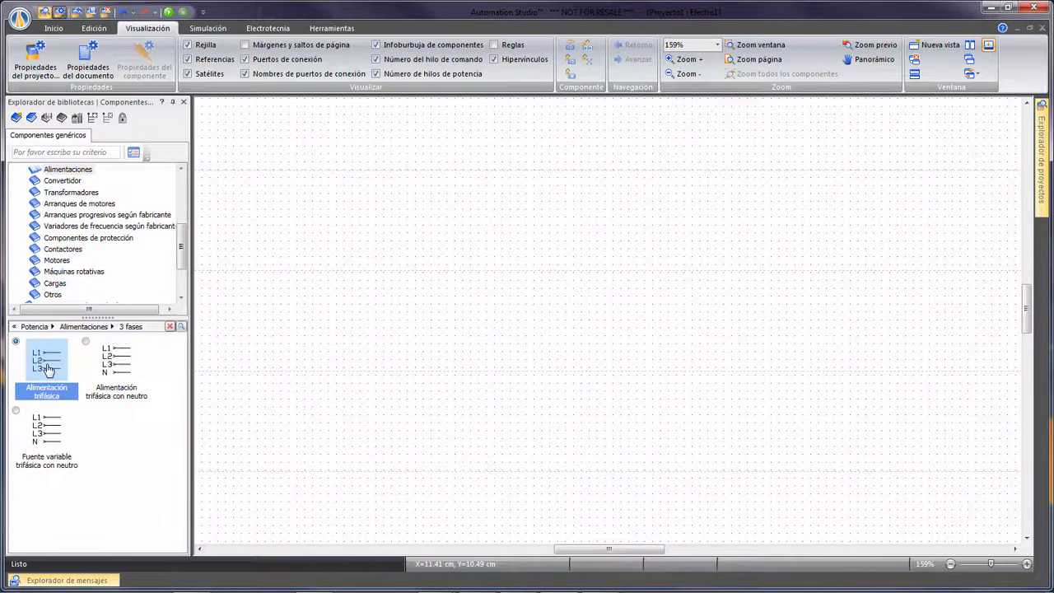
drag(48, 369, 335, 238)
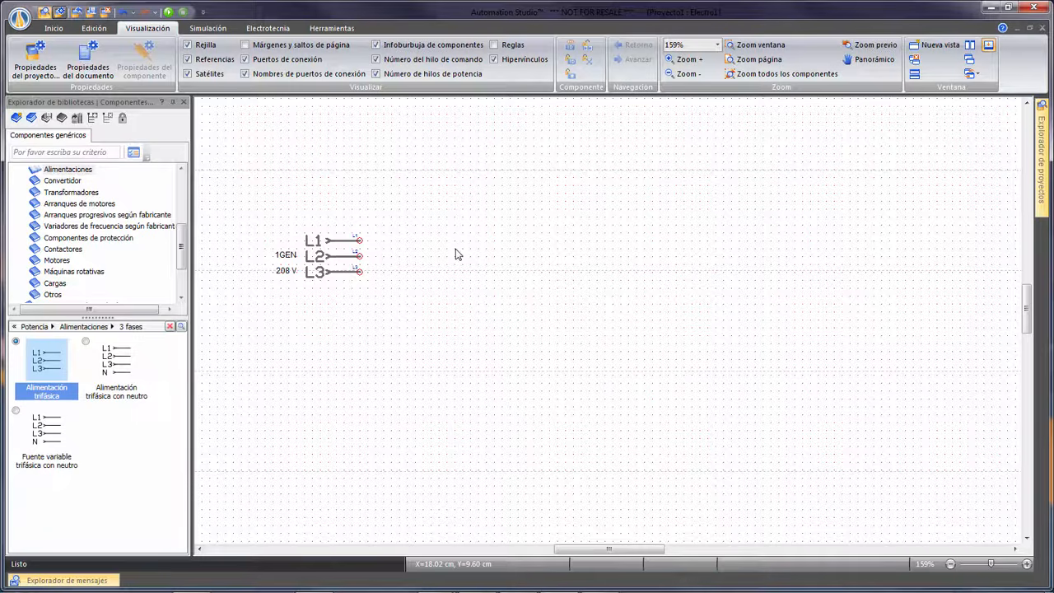
Place a three-phase thermal-magnetic breaker (Disyuntor magneto-térmico, trifásico) to the right of the supply, aligned with its three lines.
click(120, 241)
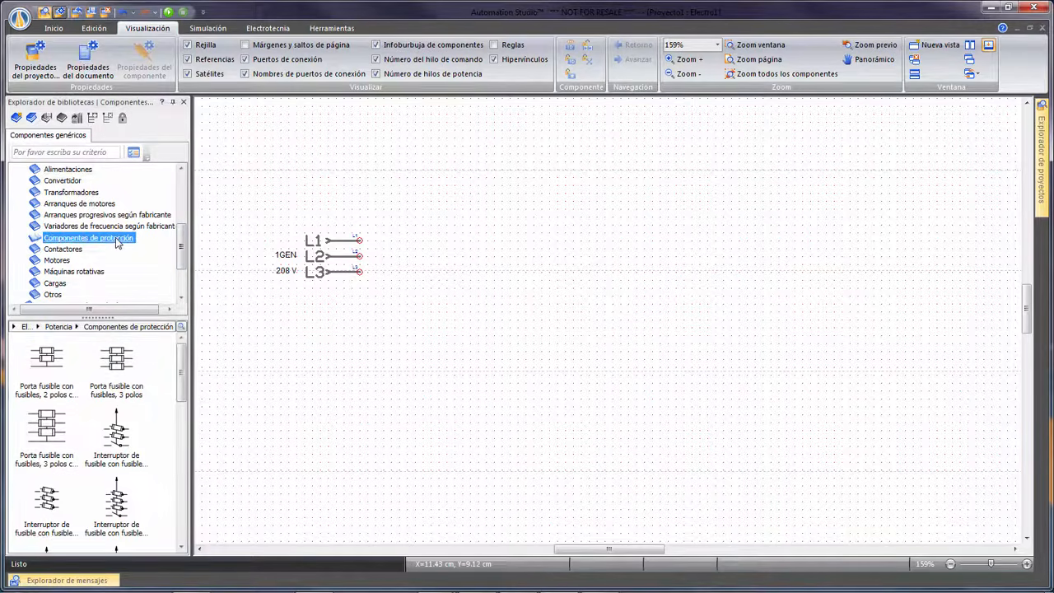
scroll(173, 399, down, 5)
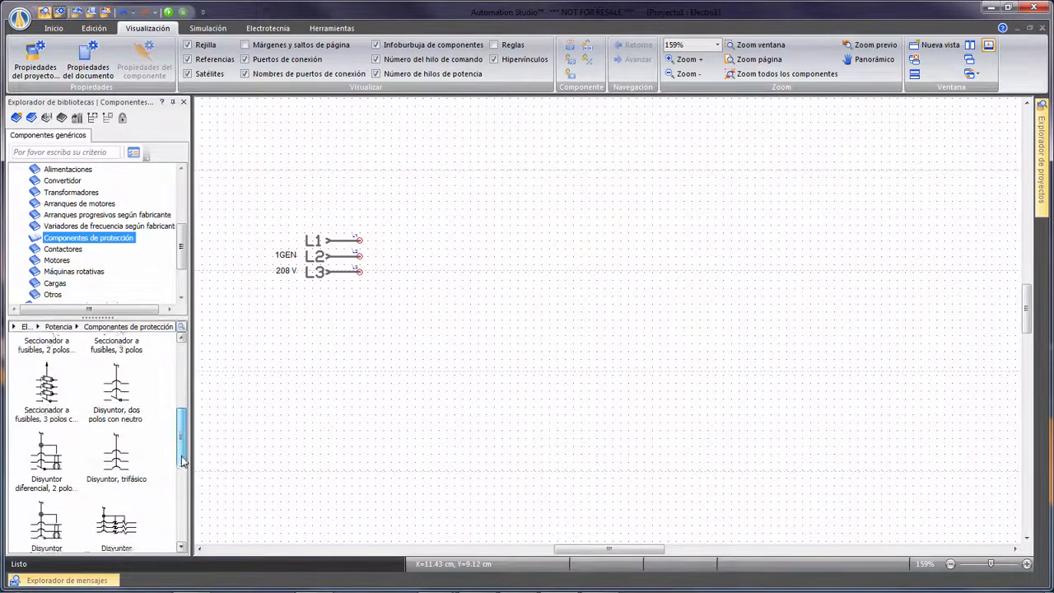
drag(124, 493, 557, 187)
click(481, 345)
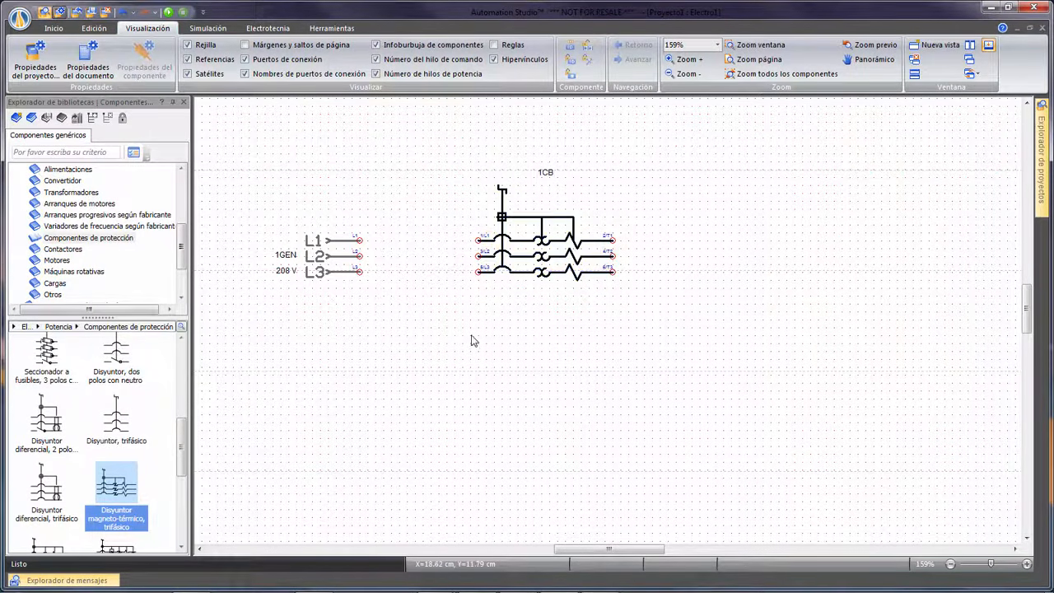
Place a three-phase asynchronous motor (Trifásico asíncrono) below and far to the right of the breaker.
click(57, 260)
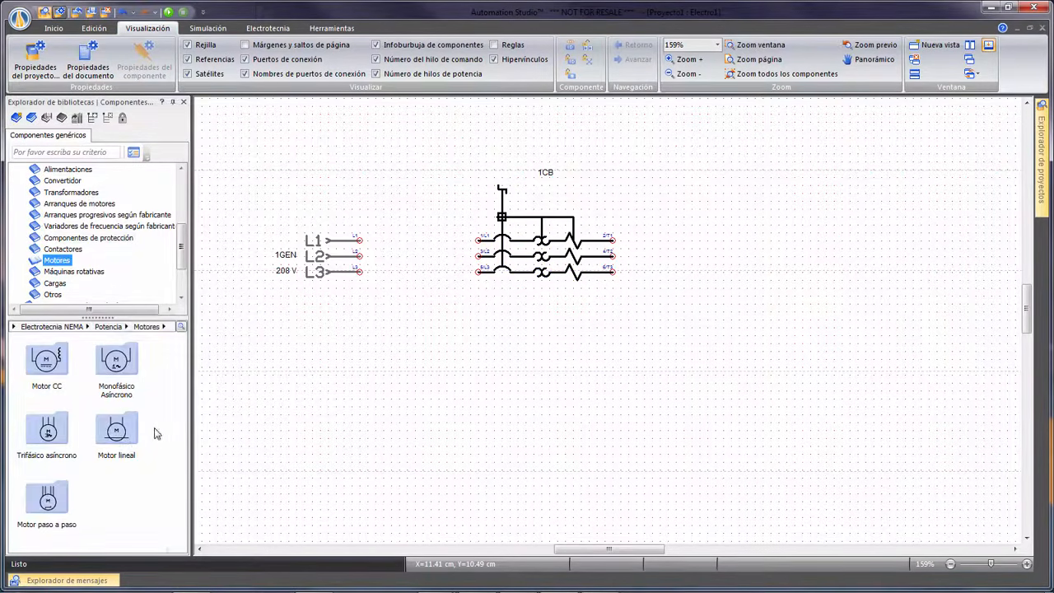
click(47, 434)
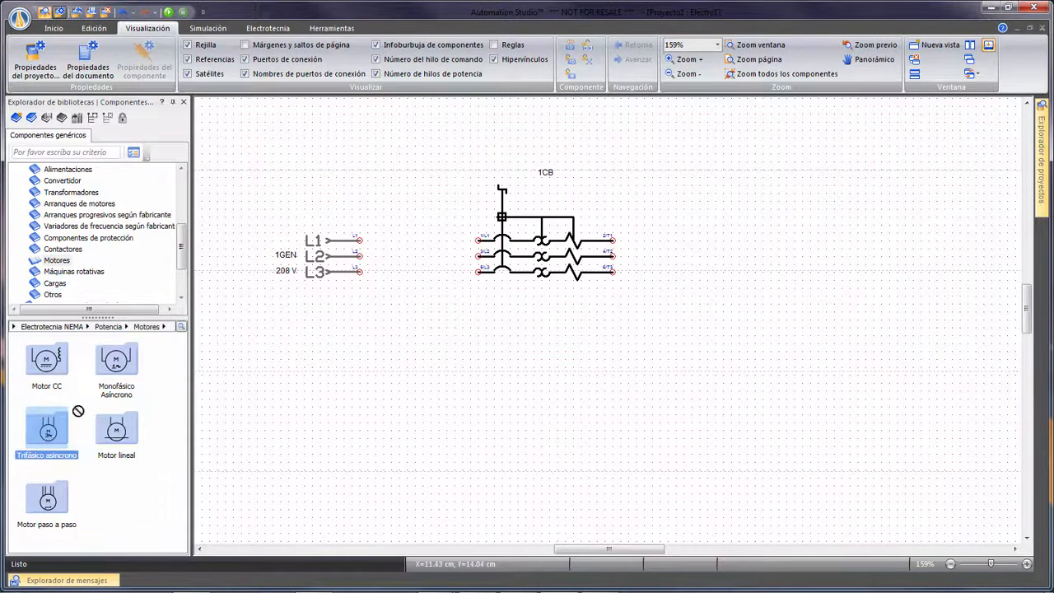
drag(78, 410, 943, 404)
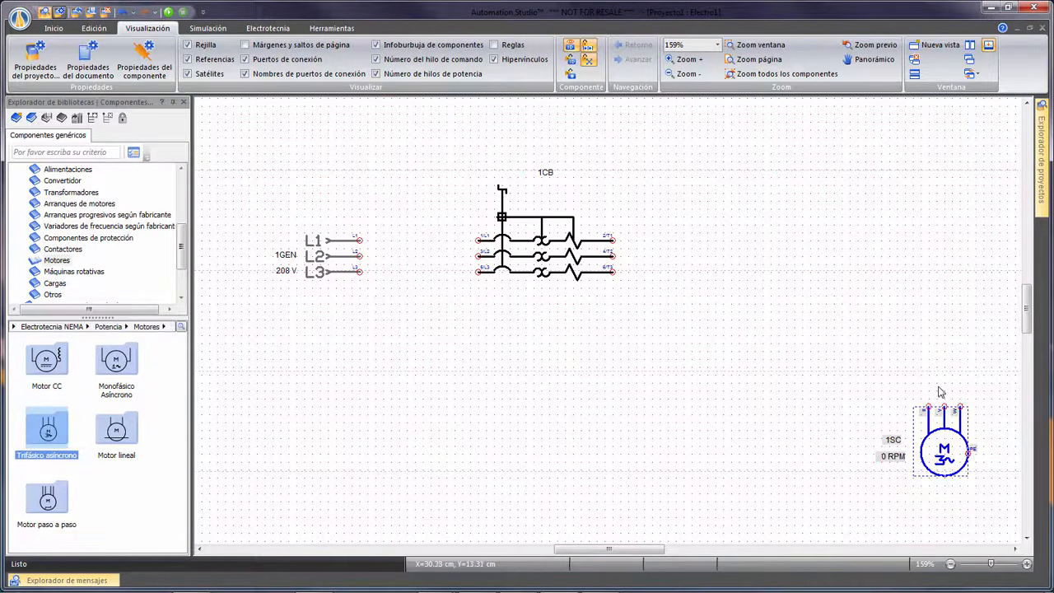
click(941, 318)
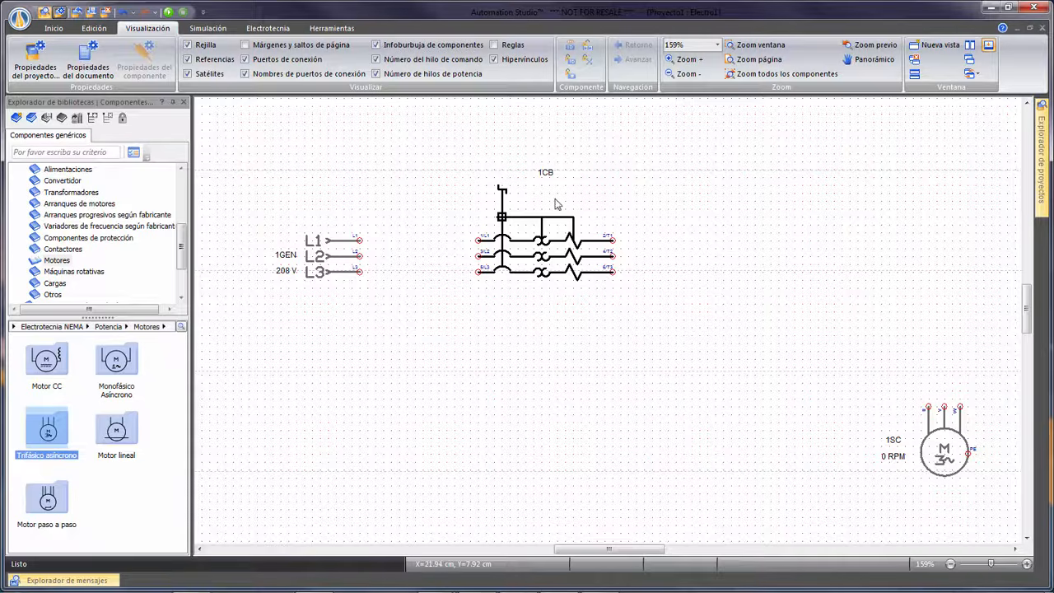
Place a ground symbol (Tierra) from the NEMA ground connections to the lower right of the motor.
scroll(77, 221, up, 2)
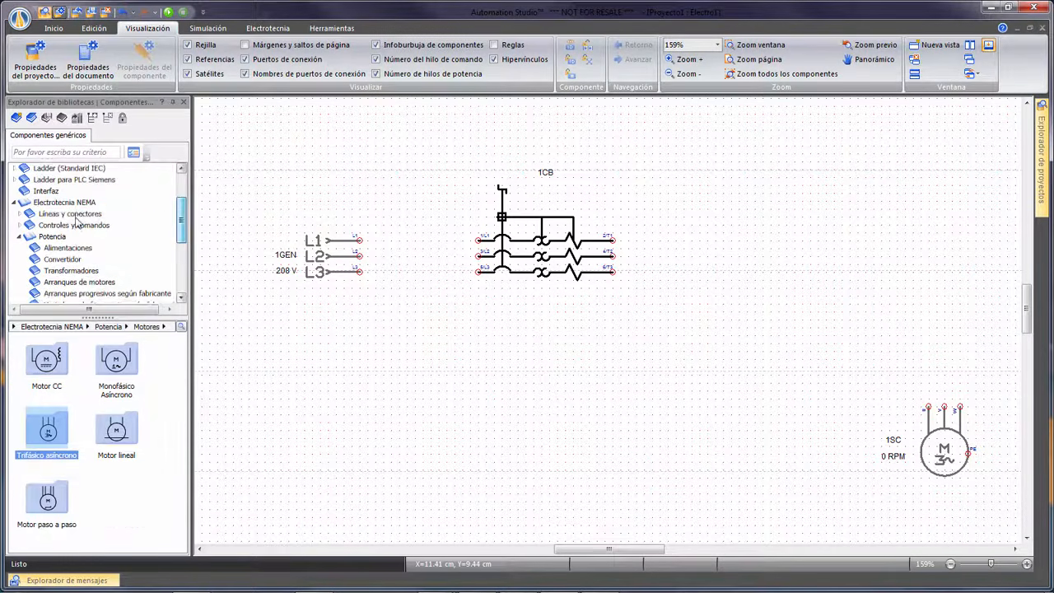
double_click(77, 220)
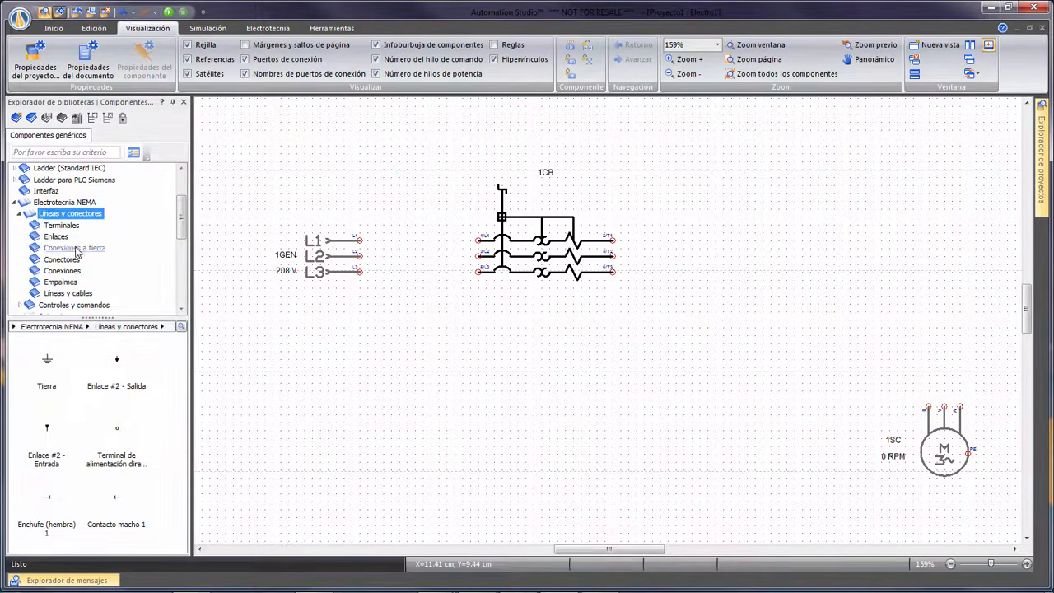
click(77, 248)
drag(47, 360, 992, 472)
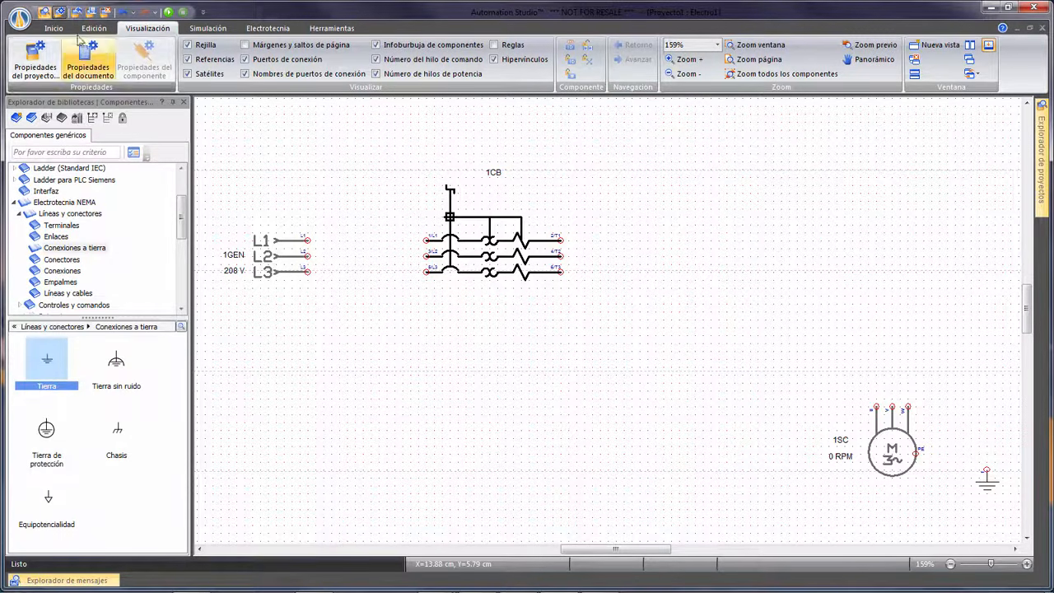
Configure the polyphase wire with the standard L1L2L3 phase set.
click(54, 28)
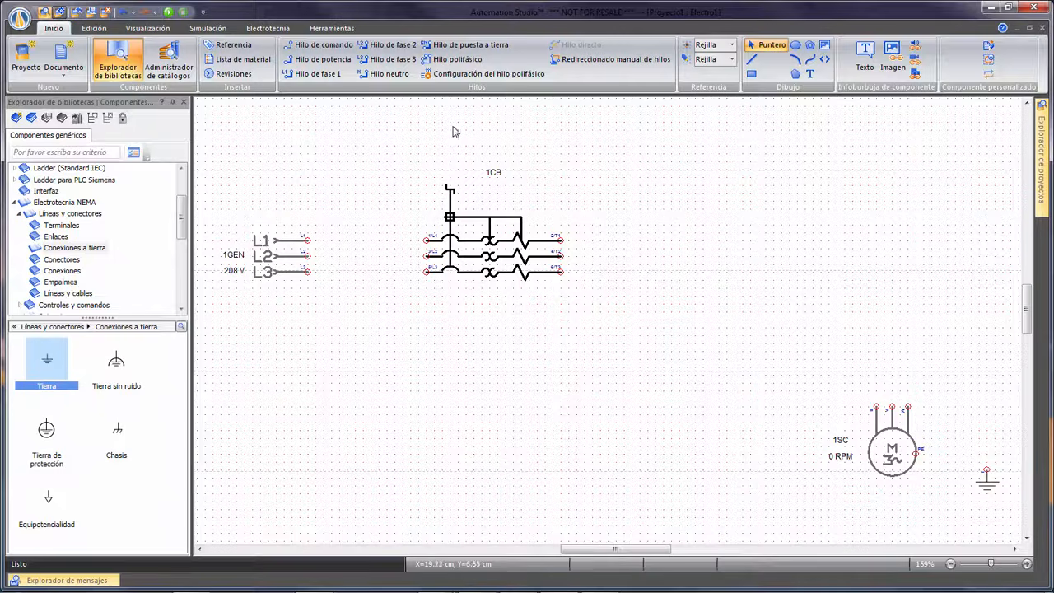
click(465, 75)
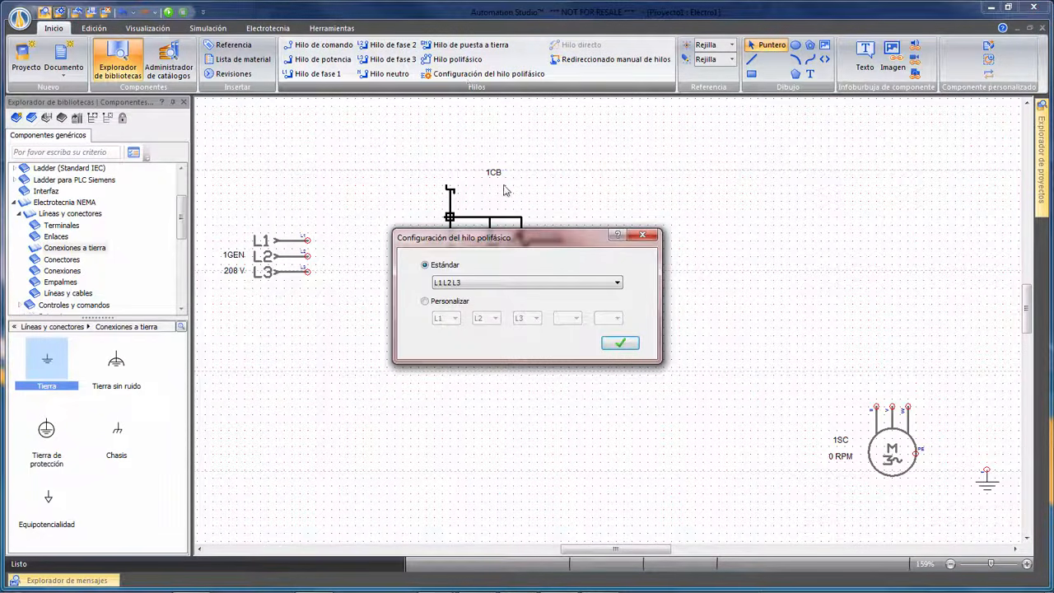
drag(538, 240, 723, 195)
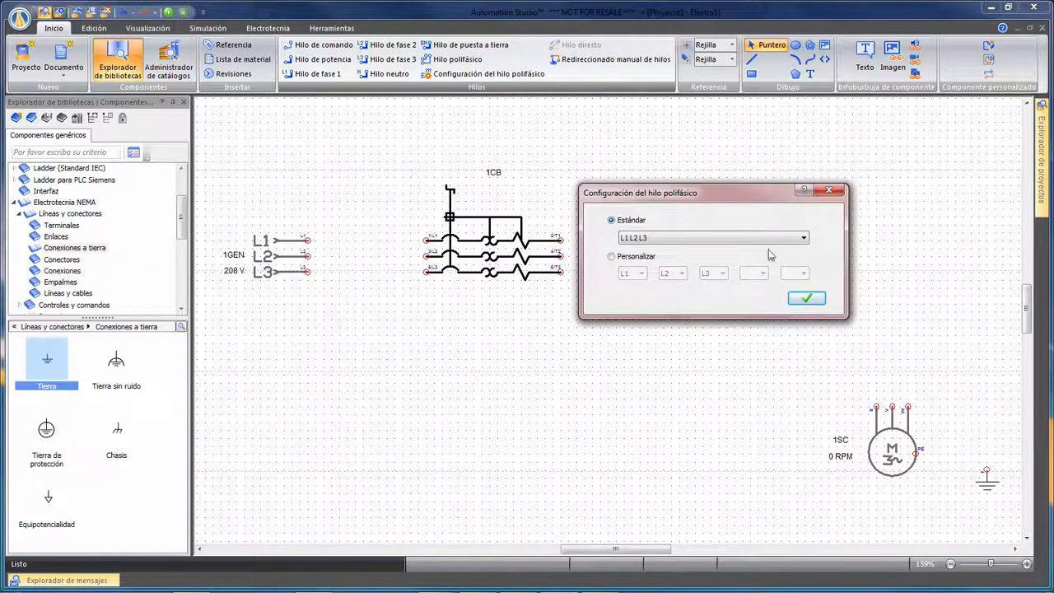
click(803, 238)
click(803, 238)
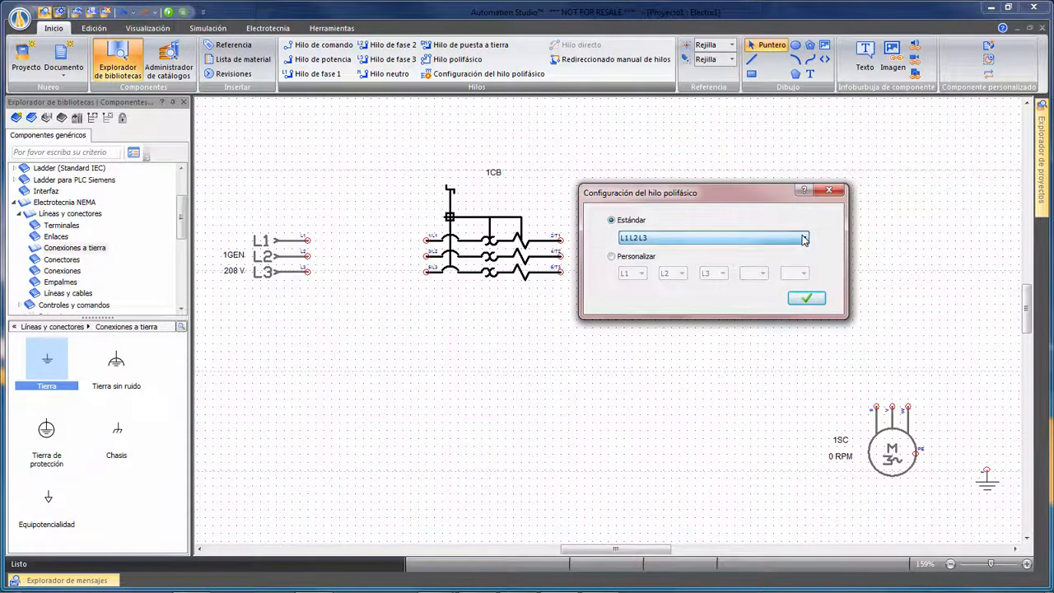
click(806, 298)
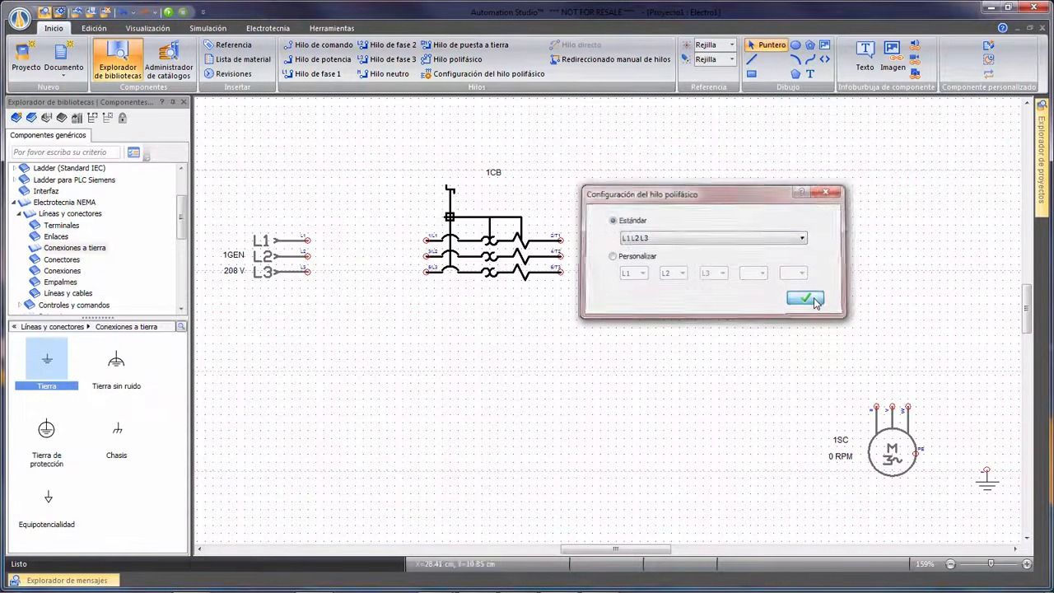
Connect the supply to the breaker and the breaker to the motor's three terminals with polyphase wires.
click(458, 59)
drag(310, 239, 425, 239)
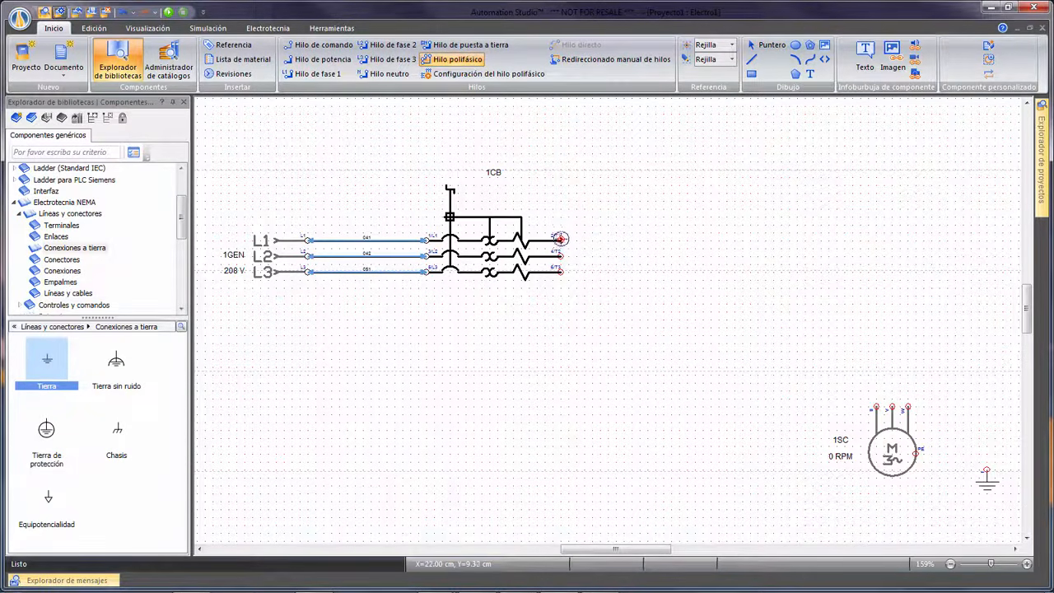
drag(560, 239, 878, 407)
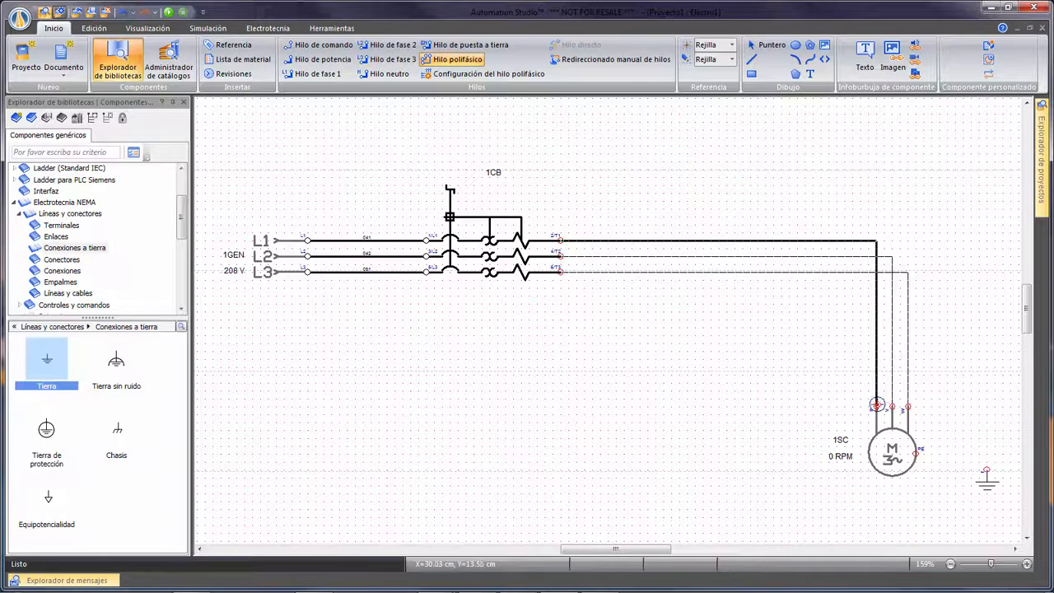
key(Escape)
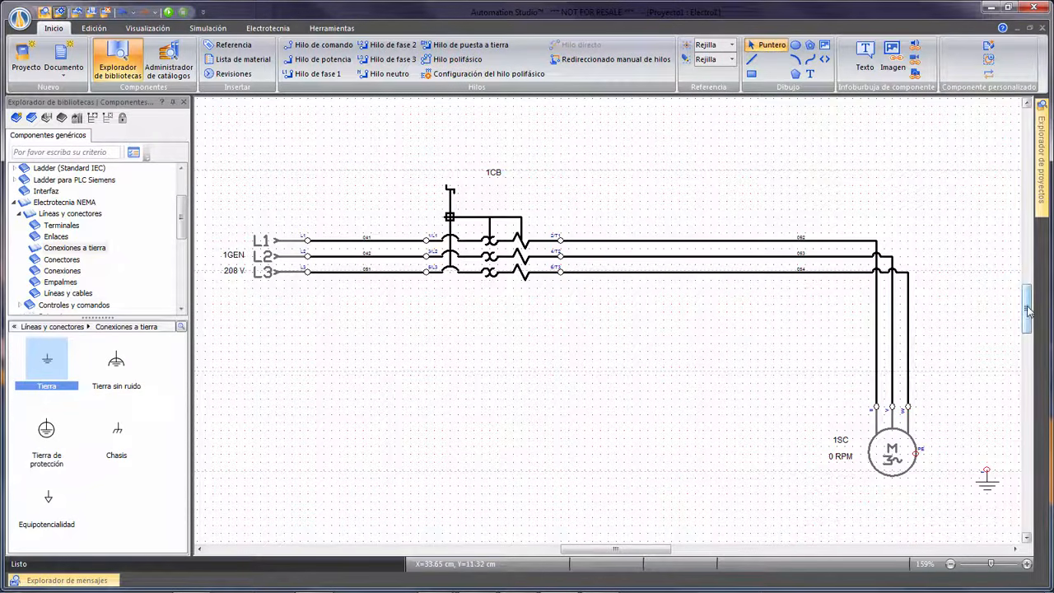
Connect the motor's PE terminal to the ground symbol with a grounding wire.
scroll(1006, 339, down, 1)
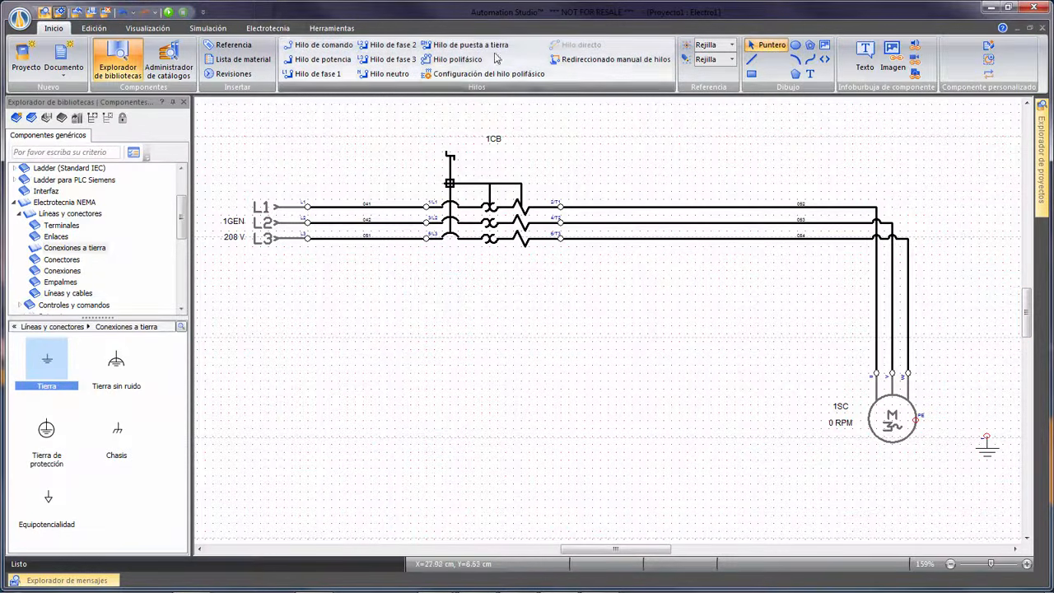
click(470, 44)
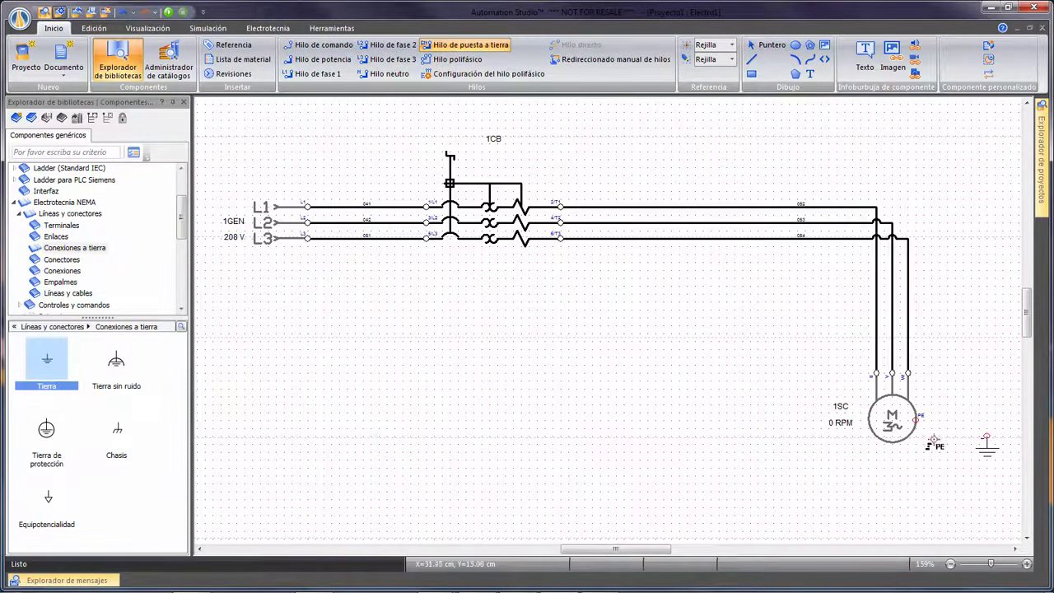
click(916, 419)
click(988, 436)
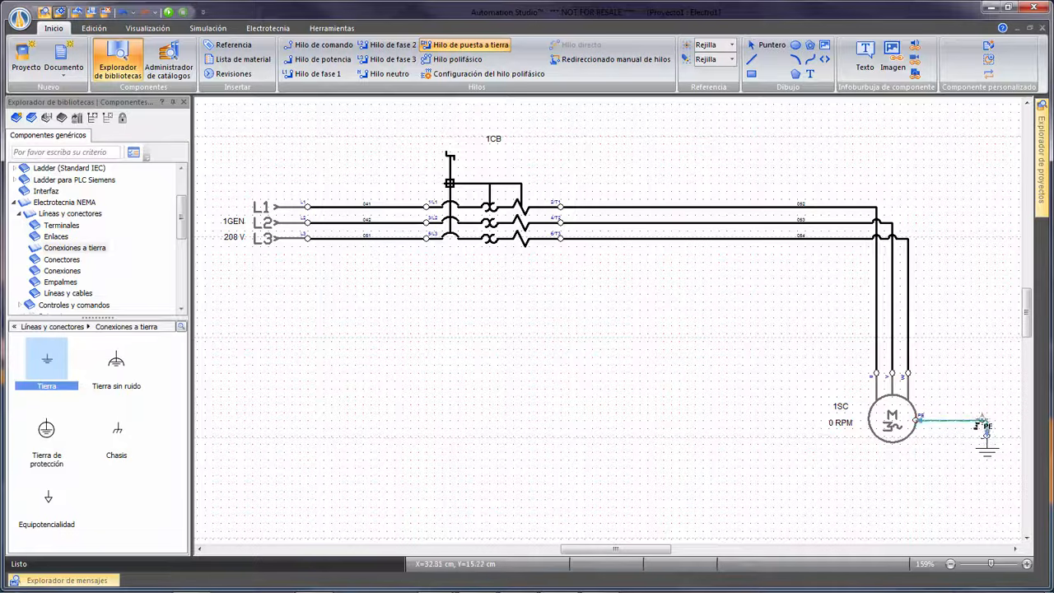
key(Escape)
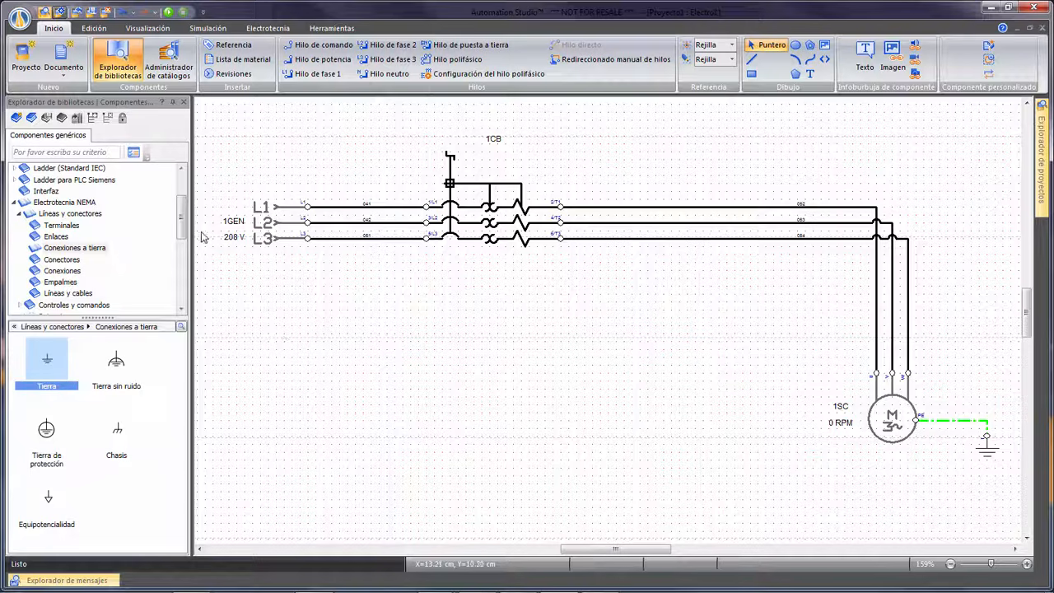
Insert an ammeter (Amperímetro) from the NEMA measuring instruments into the L1 line between the breaker and the motor.
drag(183, 224, 186, 278)
click(80, 258)
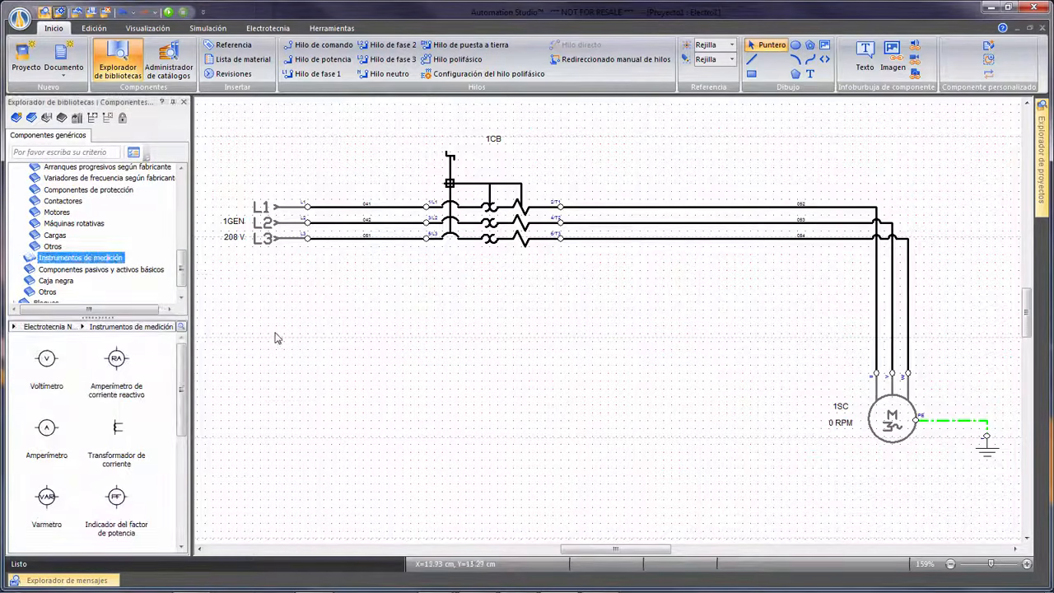
click(329, 364)
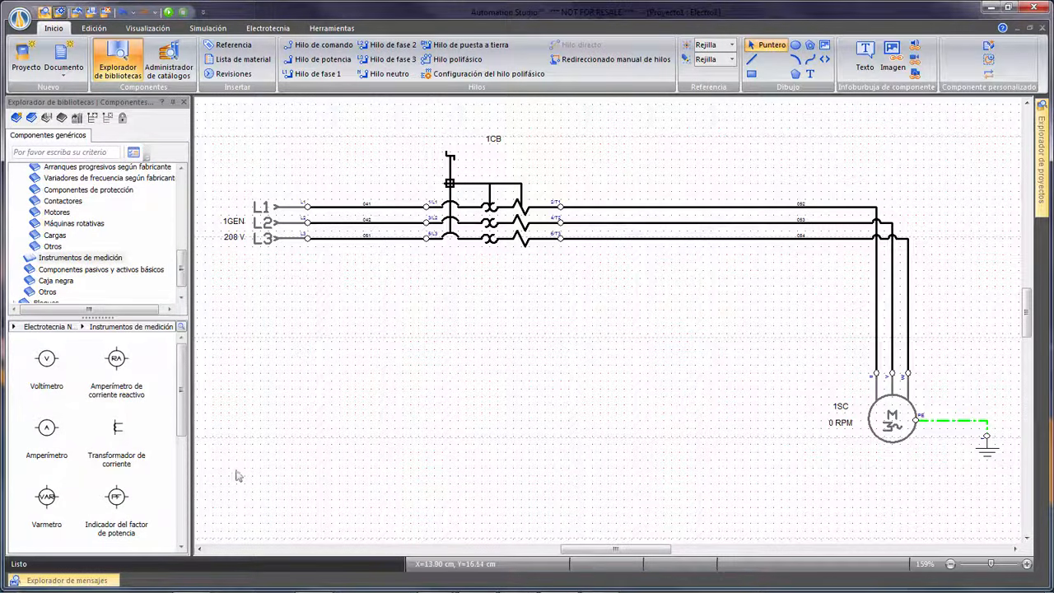
drag(46, 427, 821, 199)
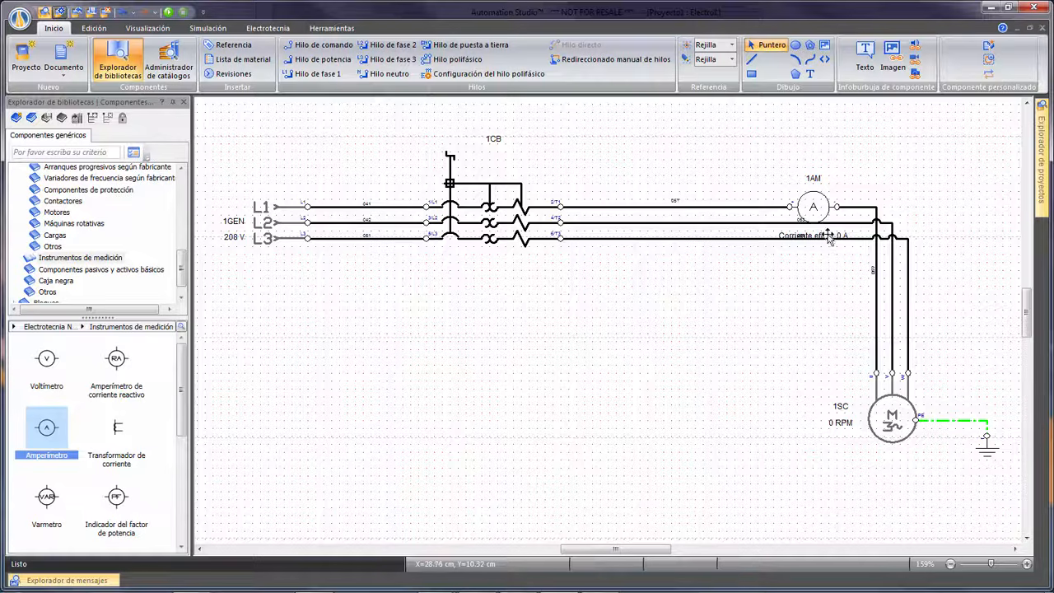
Move the ammeter's Corriente eficaz label above the ammeter symbol, clear of the phase lines.
drag(829, 238, 828, 165)
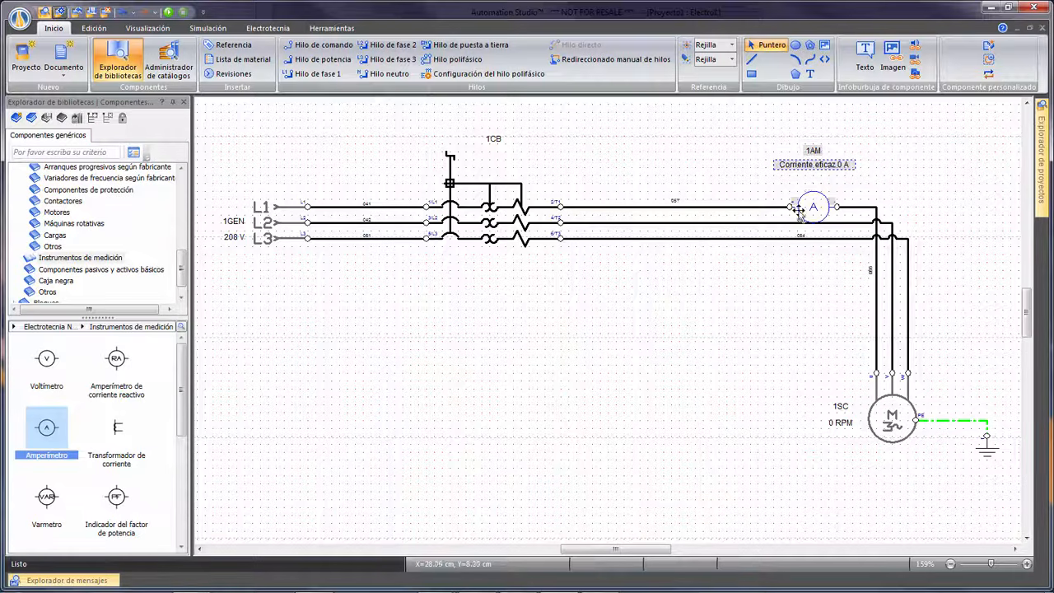
click(770, 303)
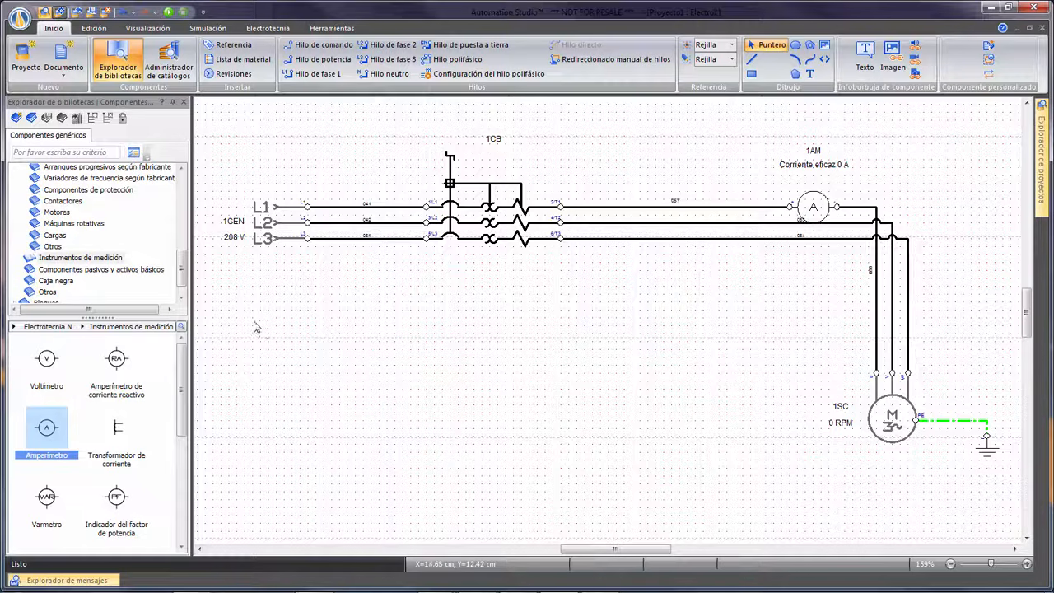
Insert a single-phase two-winding transformer (Transformador monofásico con dos devanados) from the NEMA power transformers below the supply lines.
scroll(50, 197, up, 2)
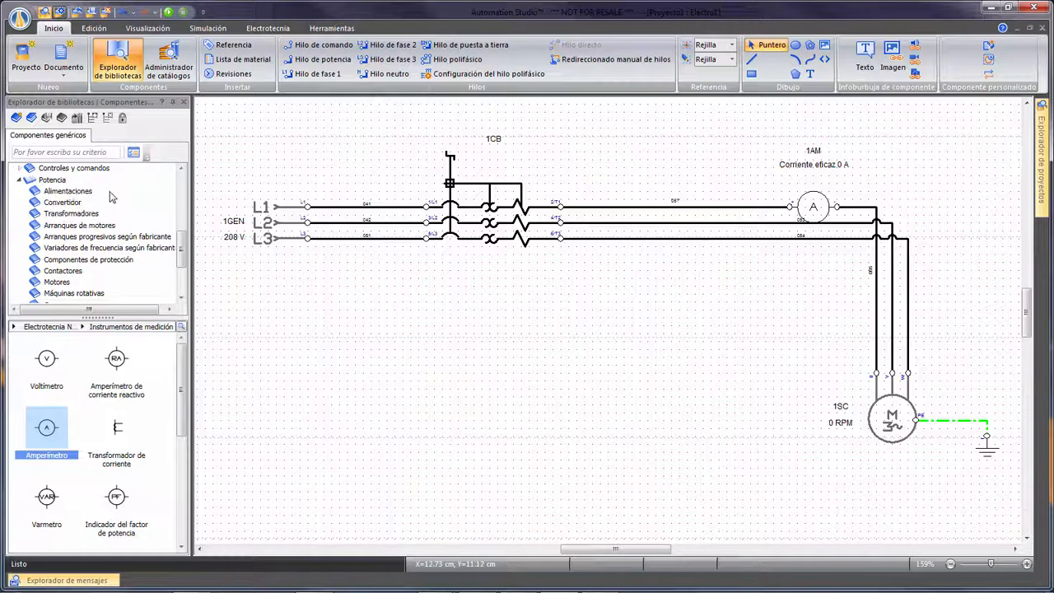
click(71, 214)
drag(43, 366, 358, 351)
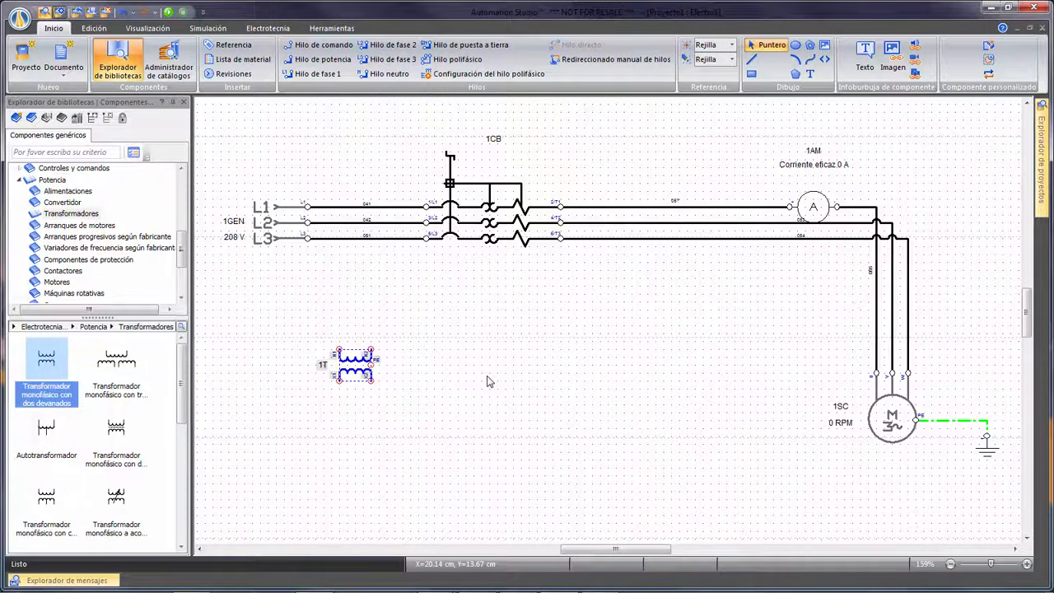
Set the transformer's primary voltage (Voltaje primario) to 208 V.
double_click(350, 371)
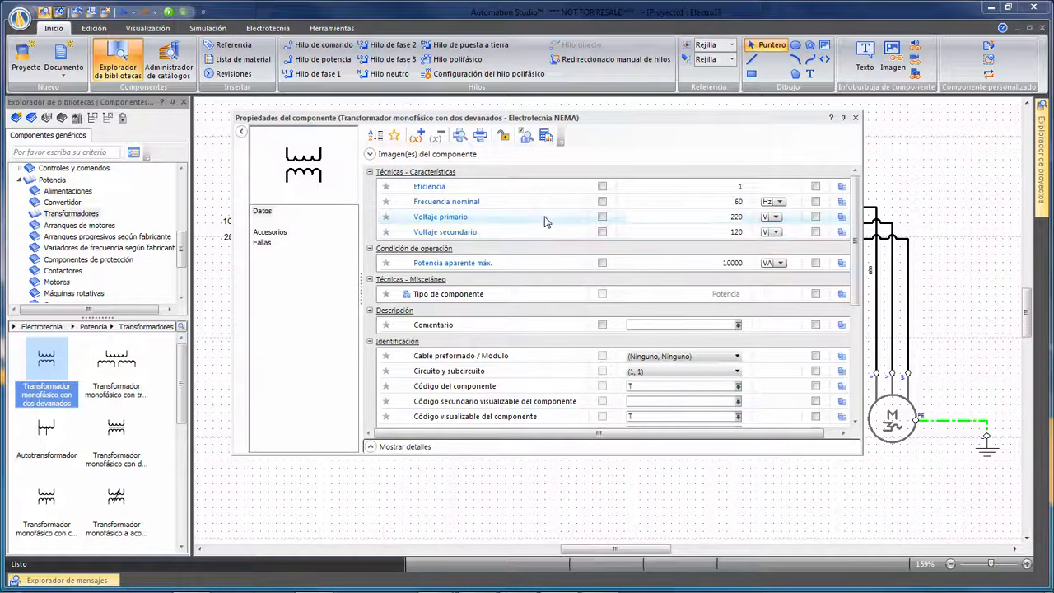
click(716, 217)
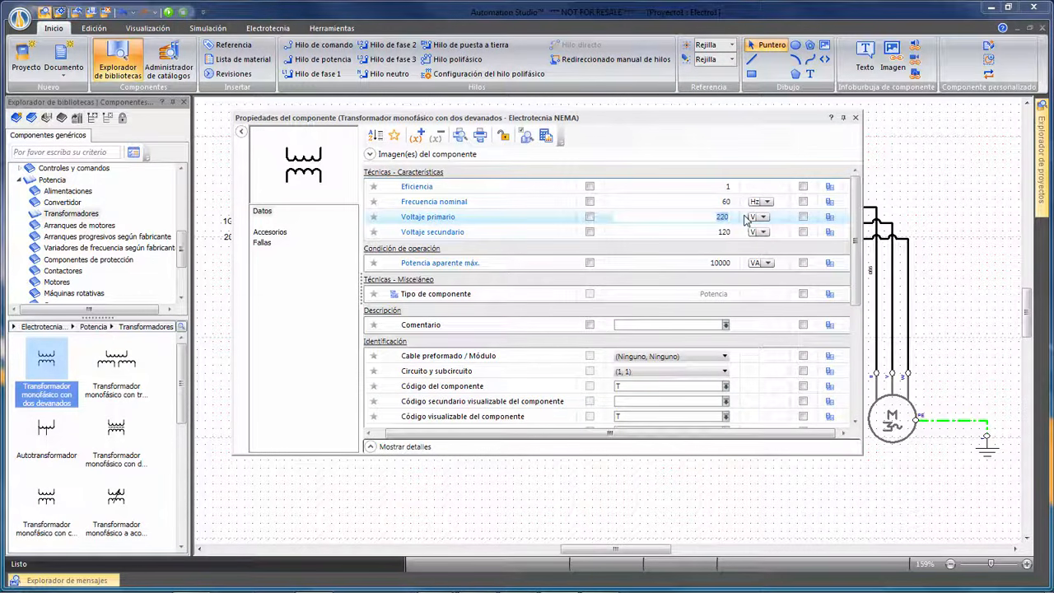
text(208)
key(Tab)
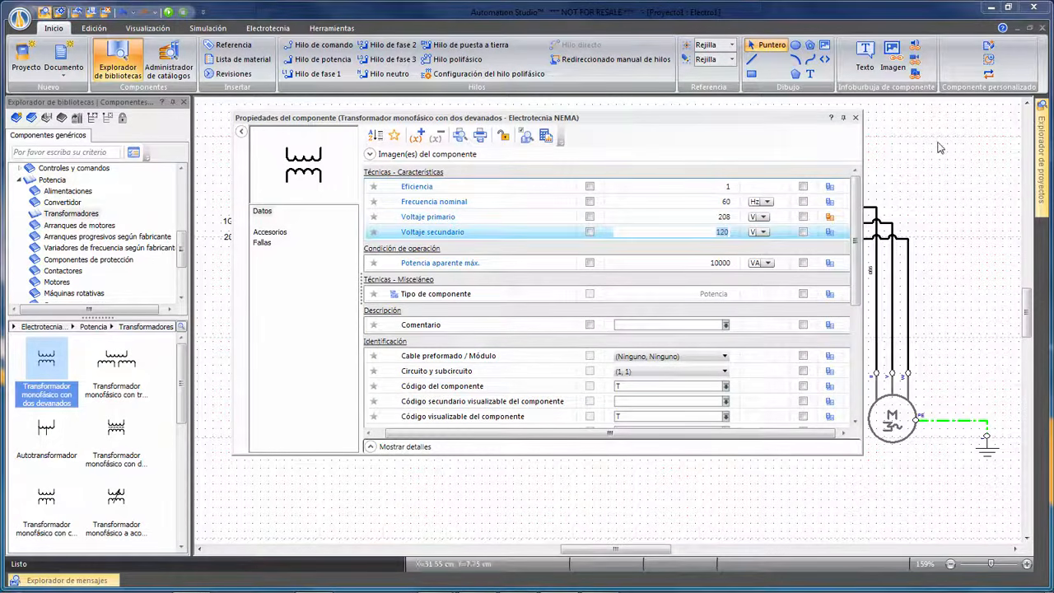
click(856, 119)
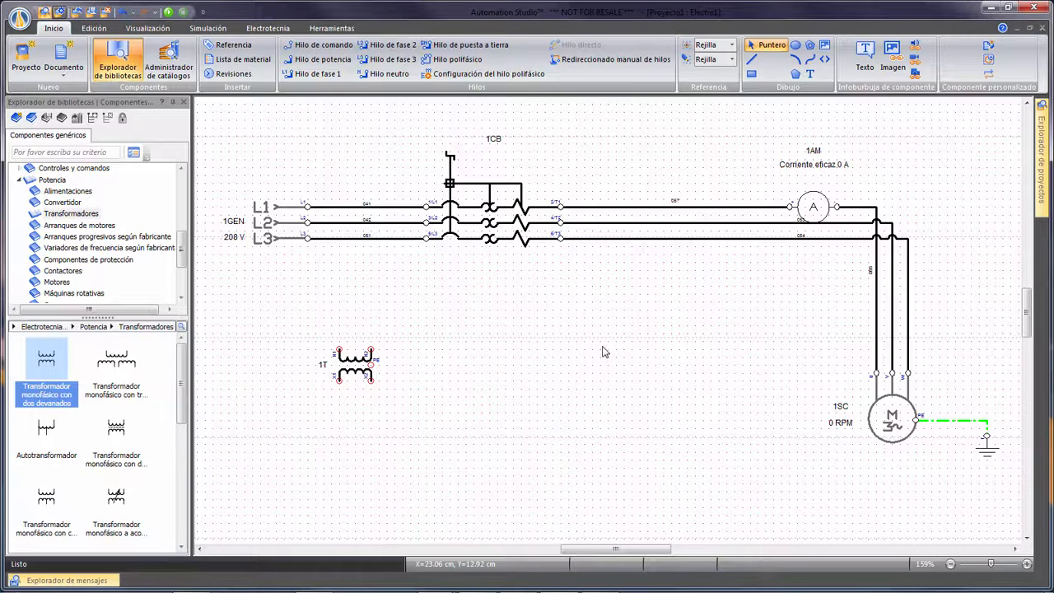
Connect the transformer's two primary terminals to supply terminals L1 and L2 with phase 1 and phase 2 wires.
click(317, 74)
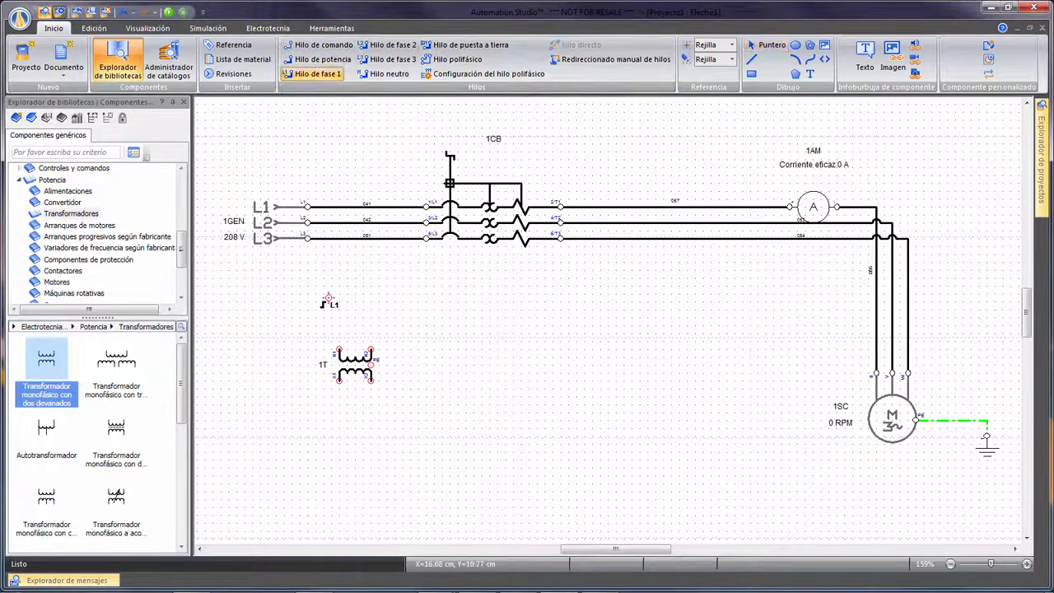
click(337, 349)
click(306, 206)
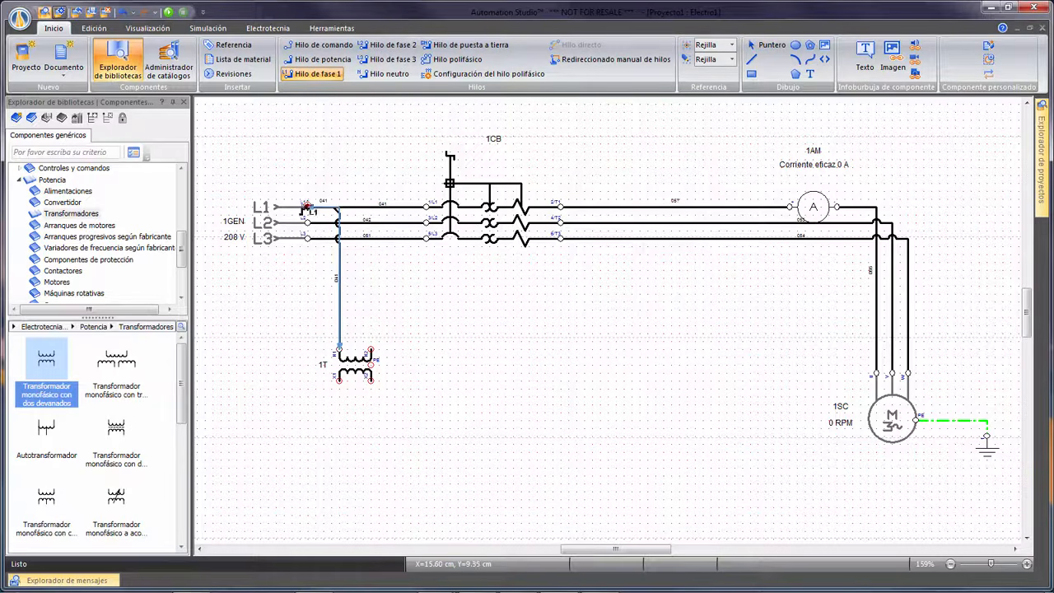
click(387, 46)
click(370, 349)
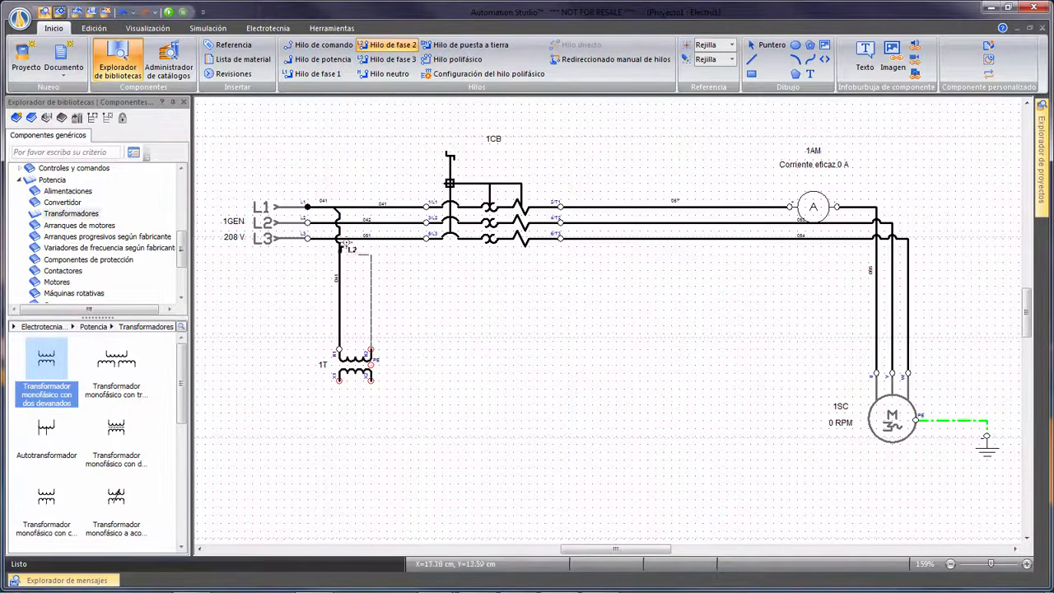
click(307, 218)
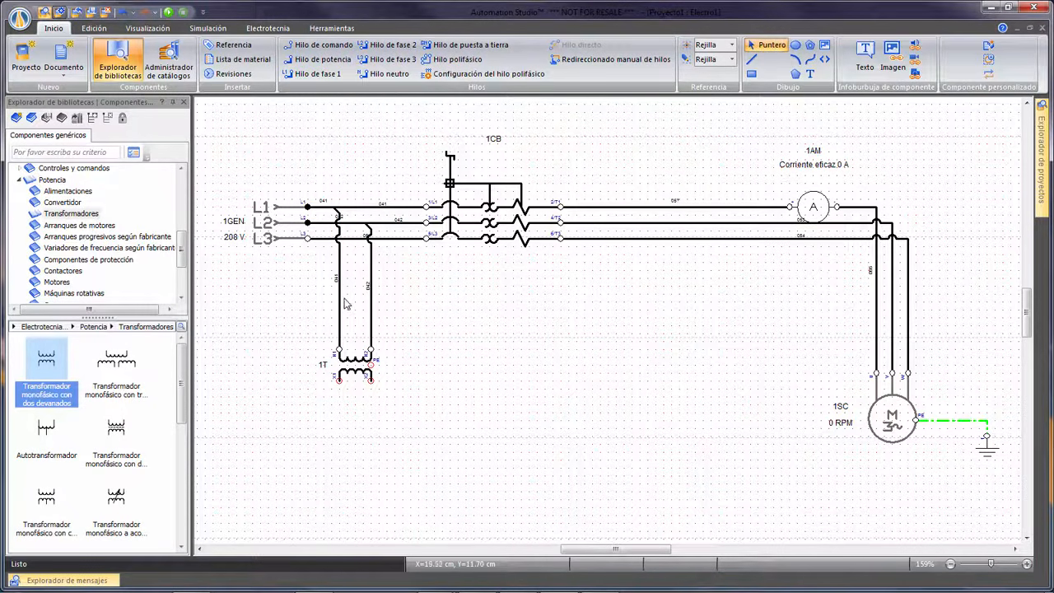
Insert two single-pole fuses (Fusible, 1 polo) from the control protection components side by side to the right of the transformer.
scroll(98, 222, up, 2)
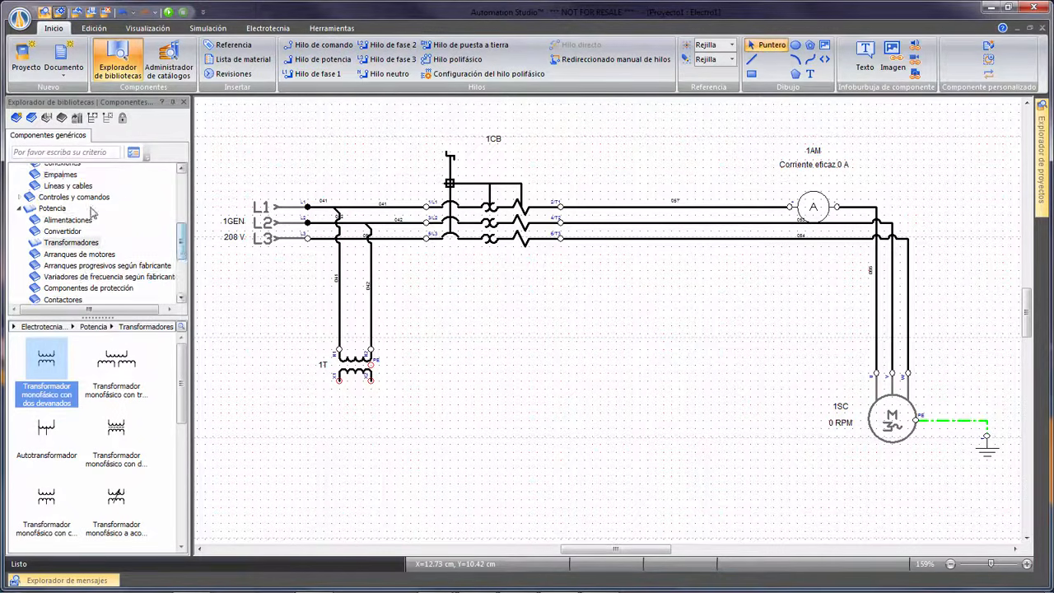
click(78, 198)
click(20, 197)
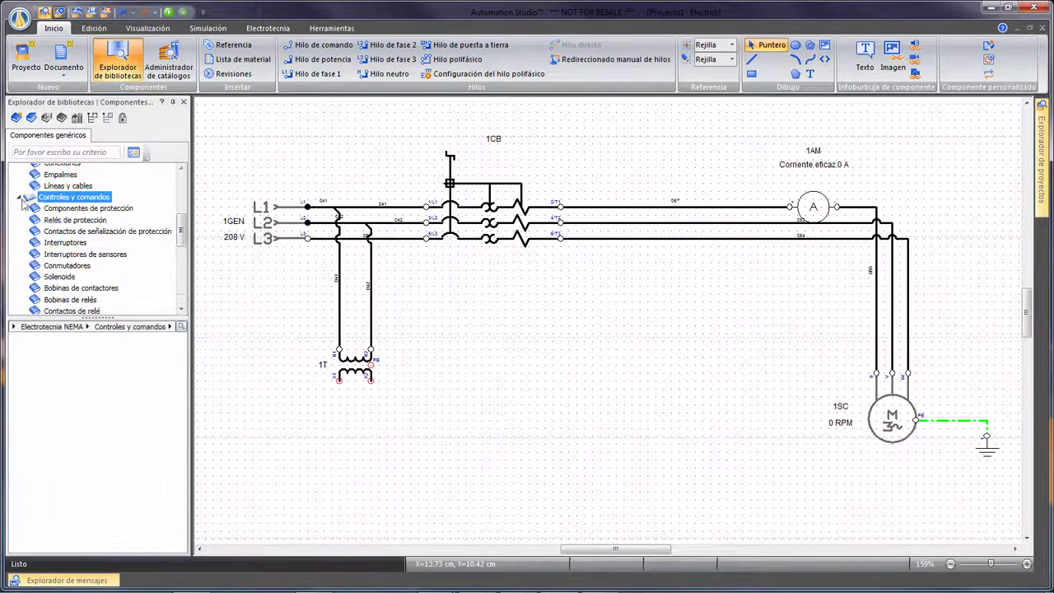
click(88, 208)
drag(46, 358, 498, 369)
drag(46, 358, 639, 371)
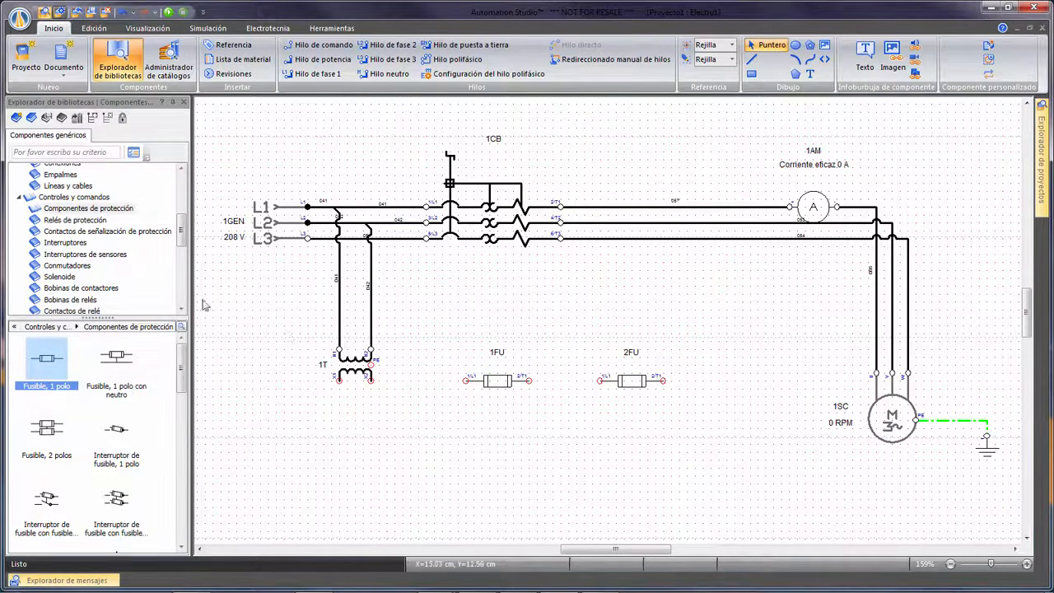
Place a normally open and a normally closed spring-return pushbutton side by side below the fuses.
click(65, 242)
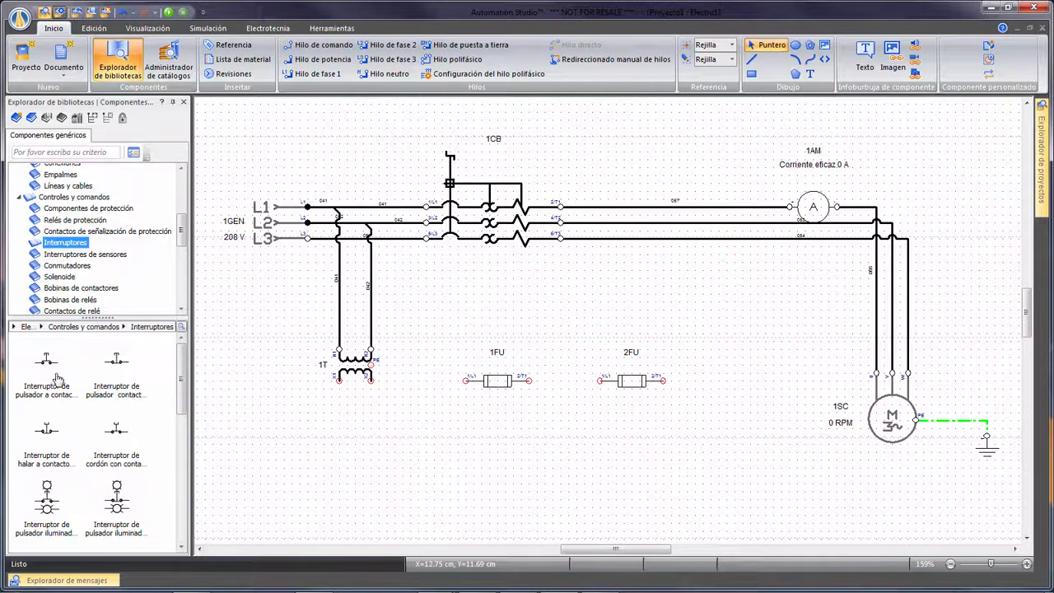
drag(57, 377, 499, 484)
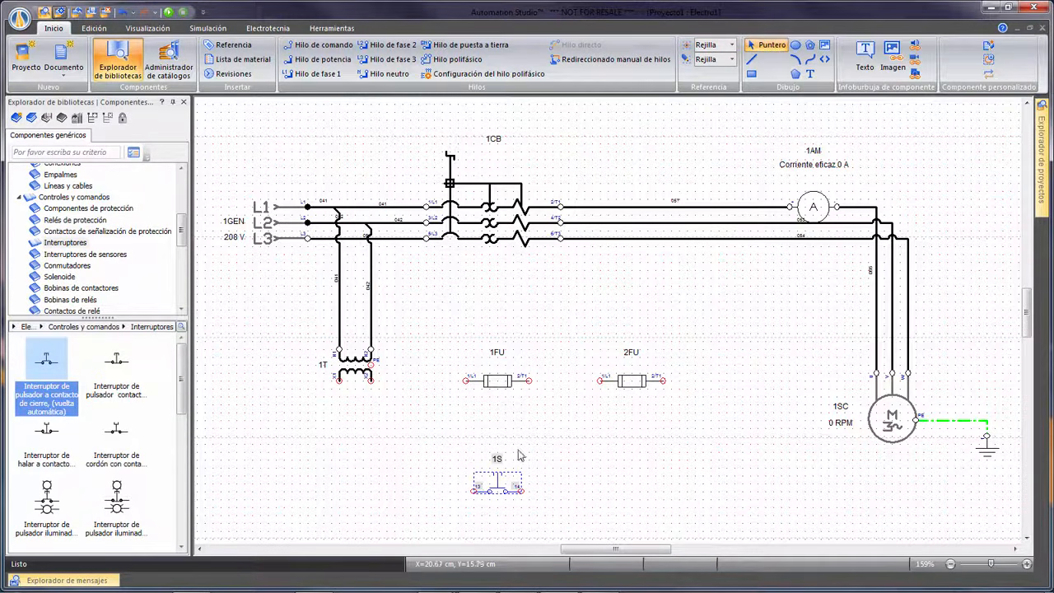
click(583, 433)
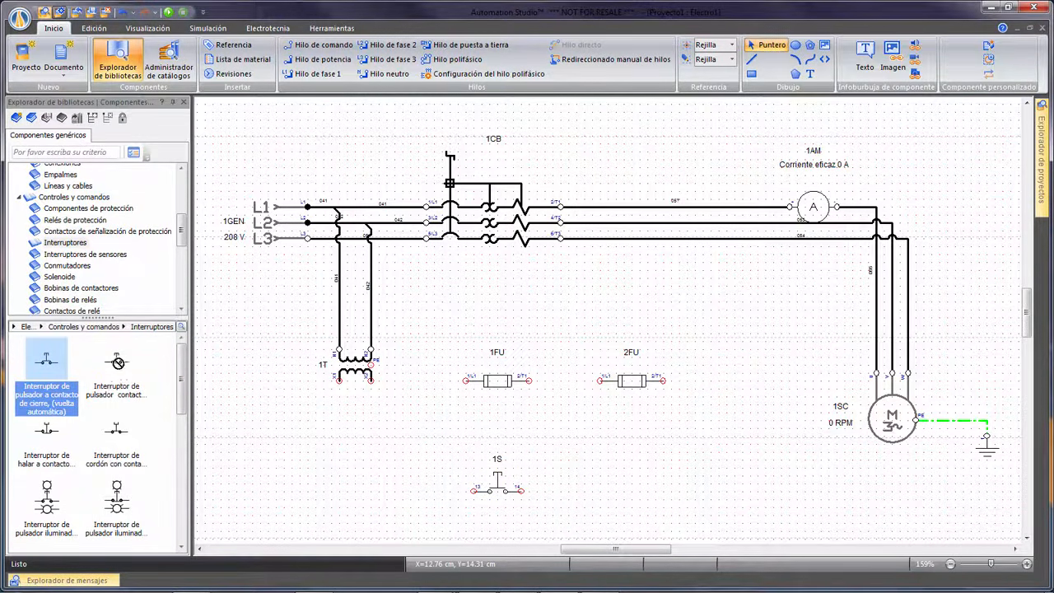
drag(116, 360, 605, 481)
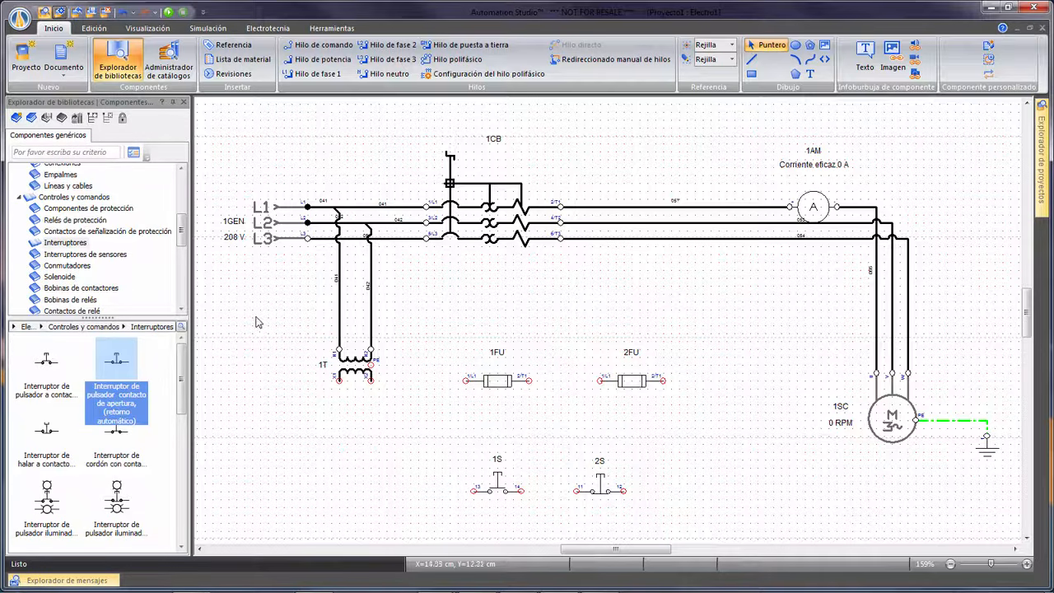
Insert an AC/DC contactor coil (Bobina de contactor, CA/CC) to the right of the normally closed pushbutton.
click(99, 288)
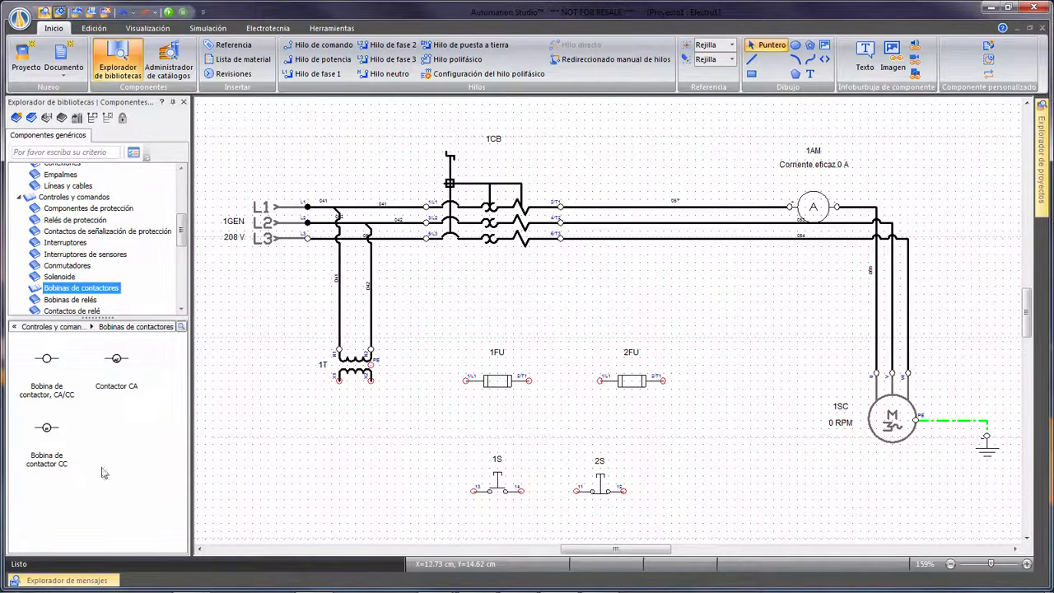
drag(50, 361, 717, 492)
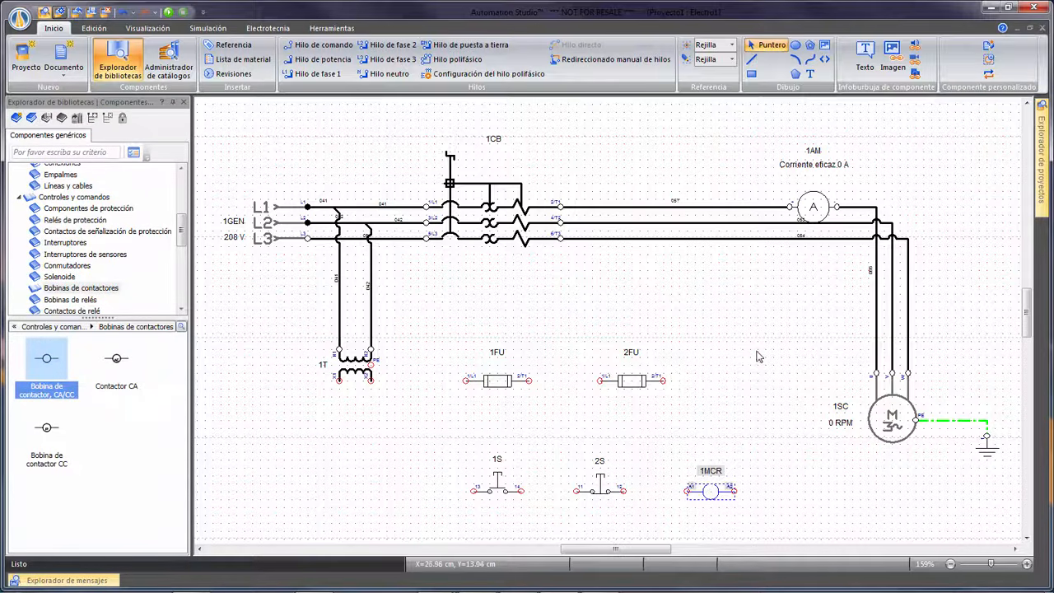
click(758, 356)
Insert a normally open relay contact (Contacto de cierre) below the normally open pushbutton, keeping its default properties.
scroll(713, 334, down, 1)
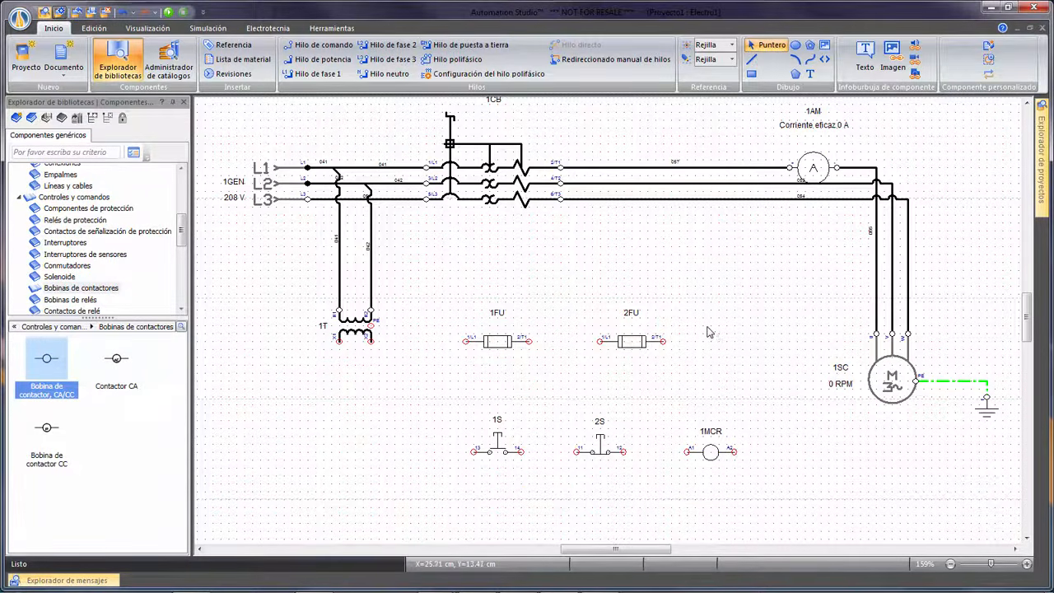
scroll(709, 332, up, 1)
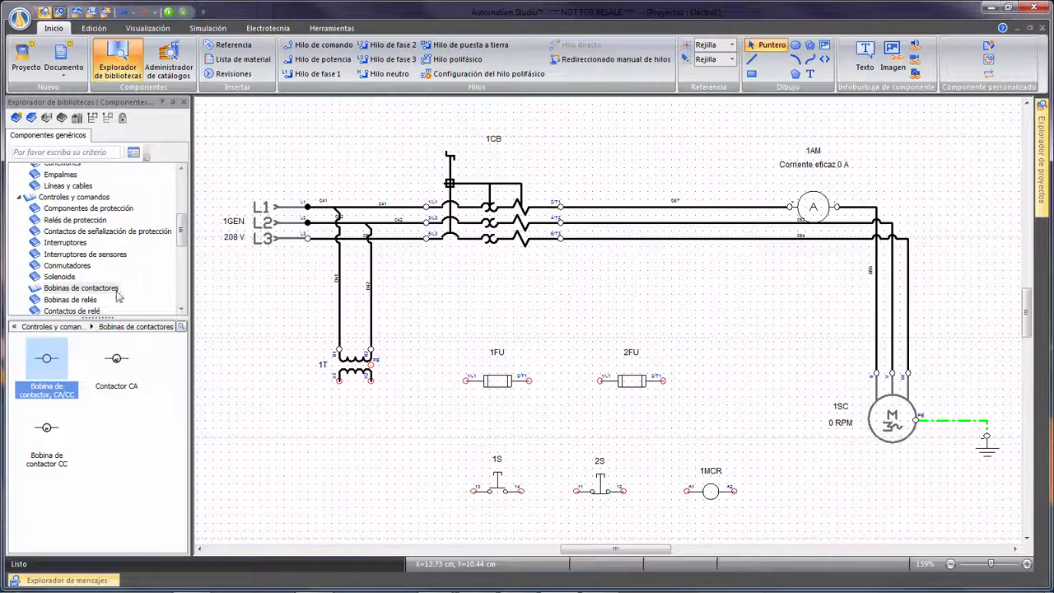
scroll(132, 239, down, 2)
click(72, 226)
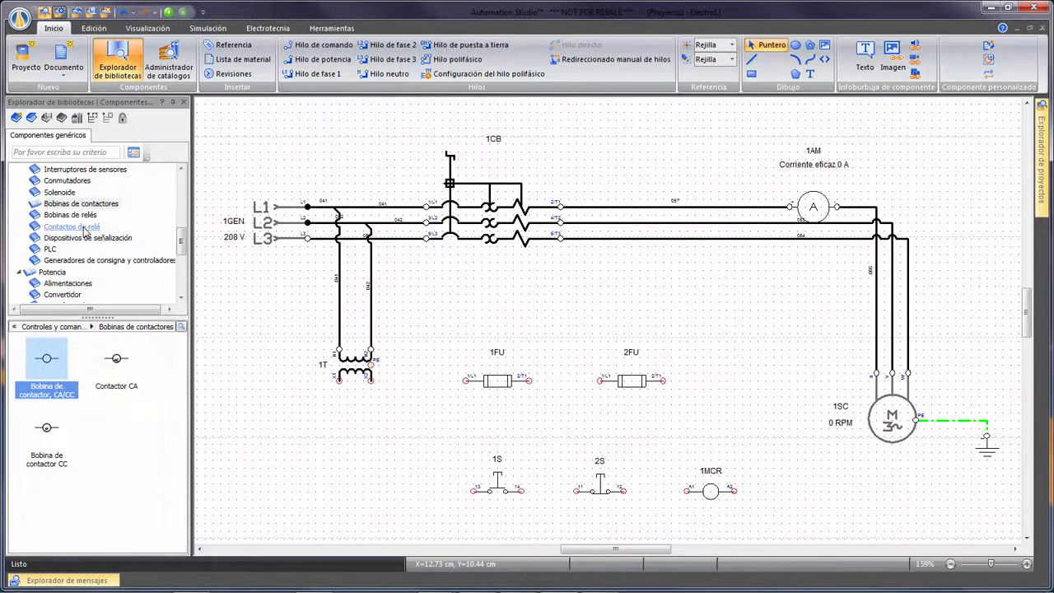
drag(44, 361, 500, 532)
click(856, 118)
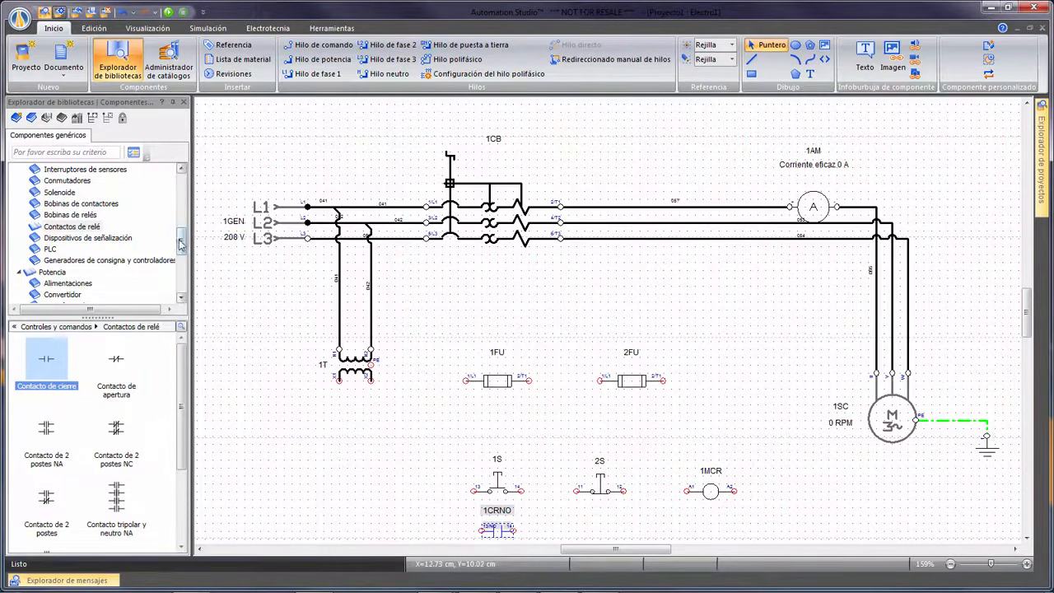
Insert a three-pole normally open contact (Contacto tripolar NA) from the power contactors below the motor lines, keeping its default properties.
drag(181, 242, 181, 266)
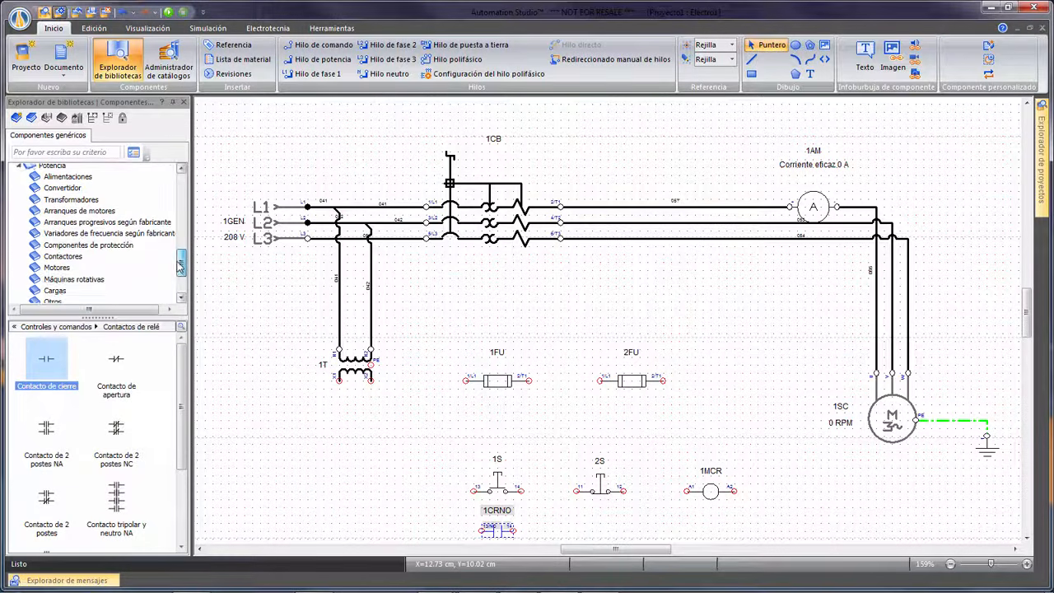
click(61, 257)
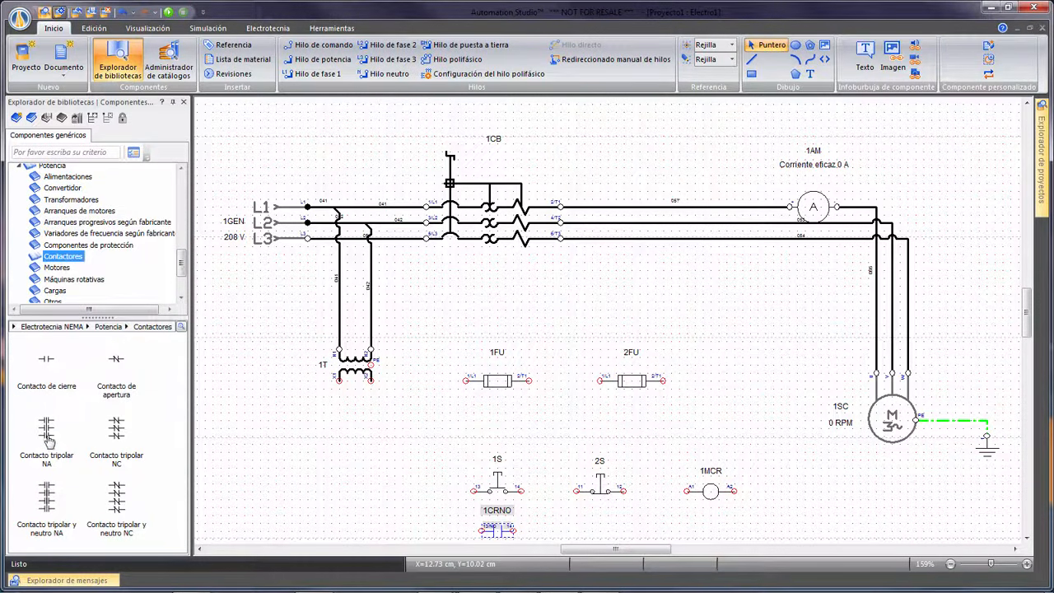
drag(46, 428, 722, 275)
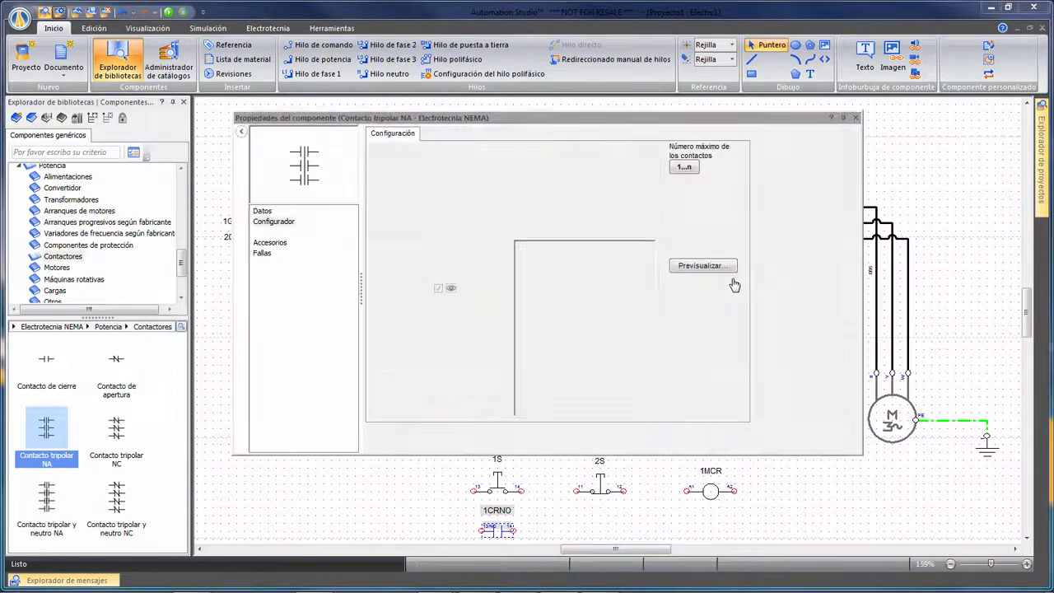
click(860, 116)
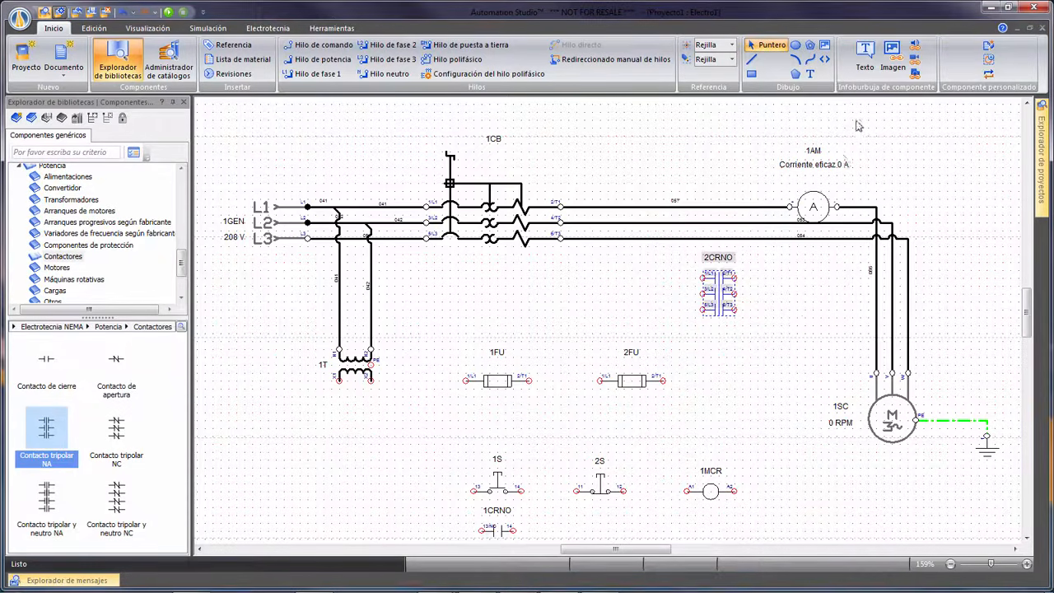
click(802, 303)
Rotate both single-pole fuses 90° to the right so that they stand vertically.
click(493, 382)
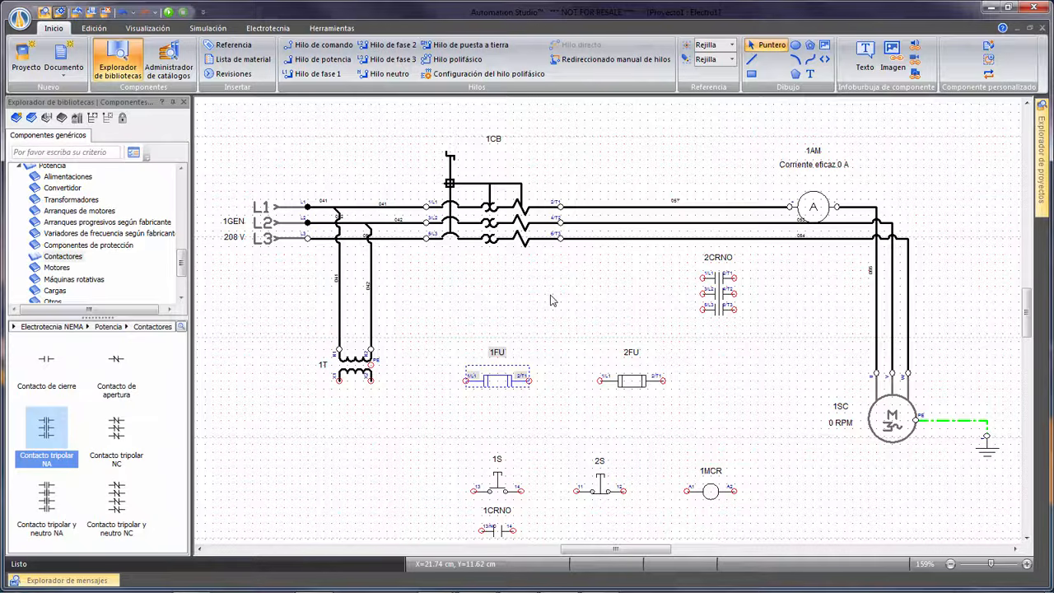
ctrl+click(626, 382)
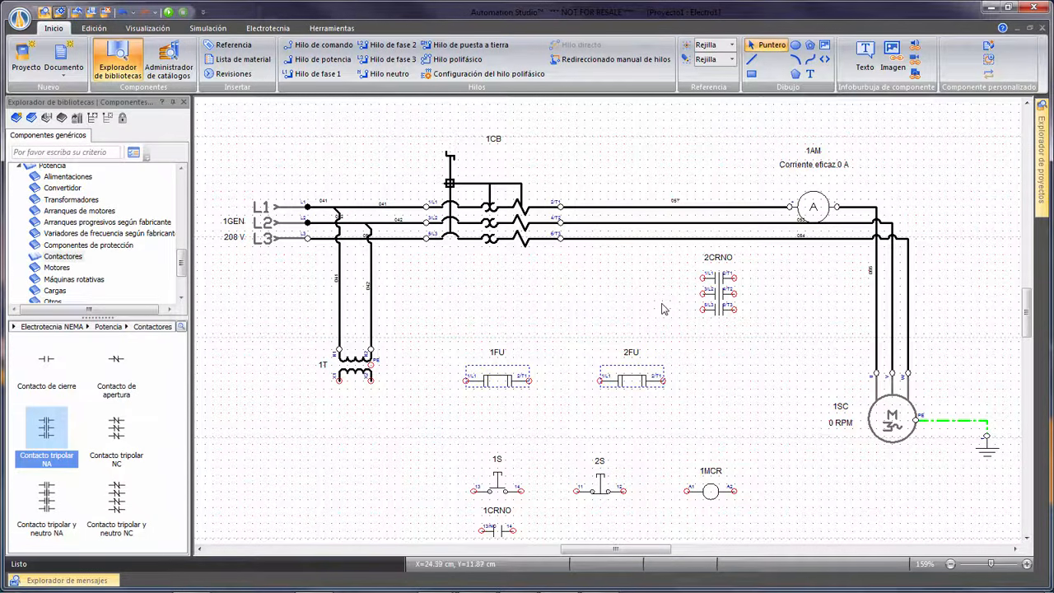
click(107, 29)
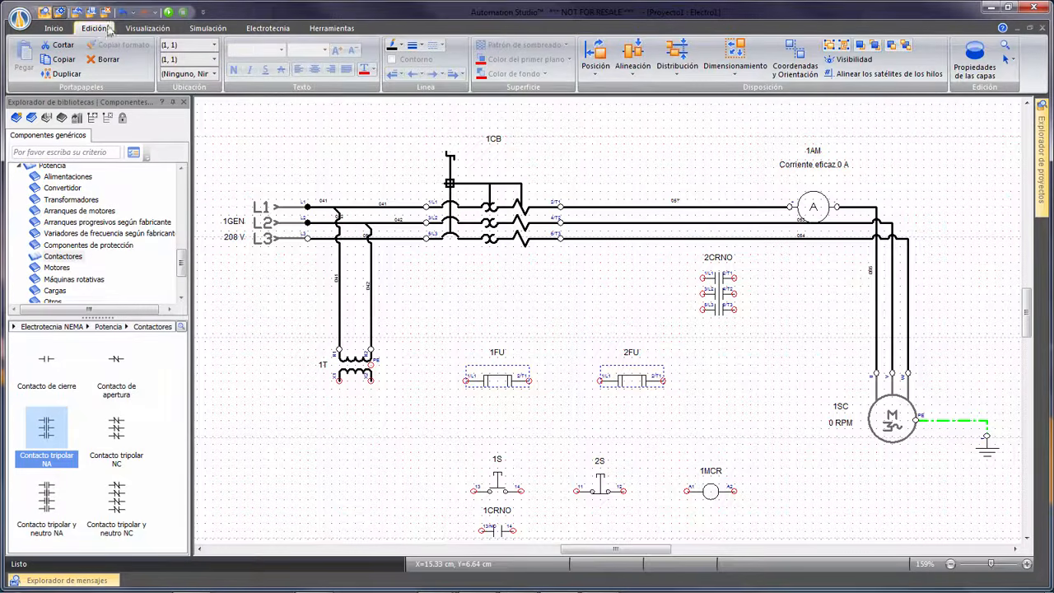
click(595, 65)
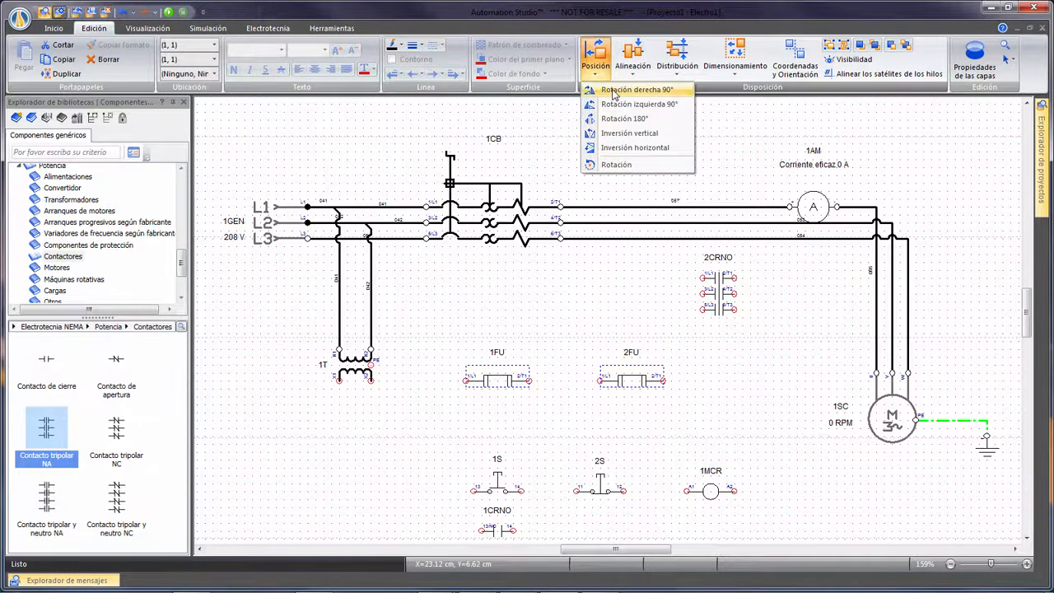
click(615, 91)
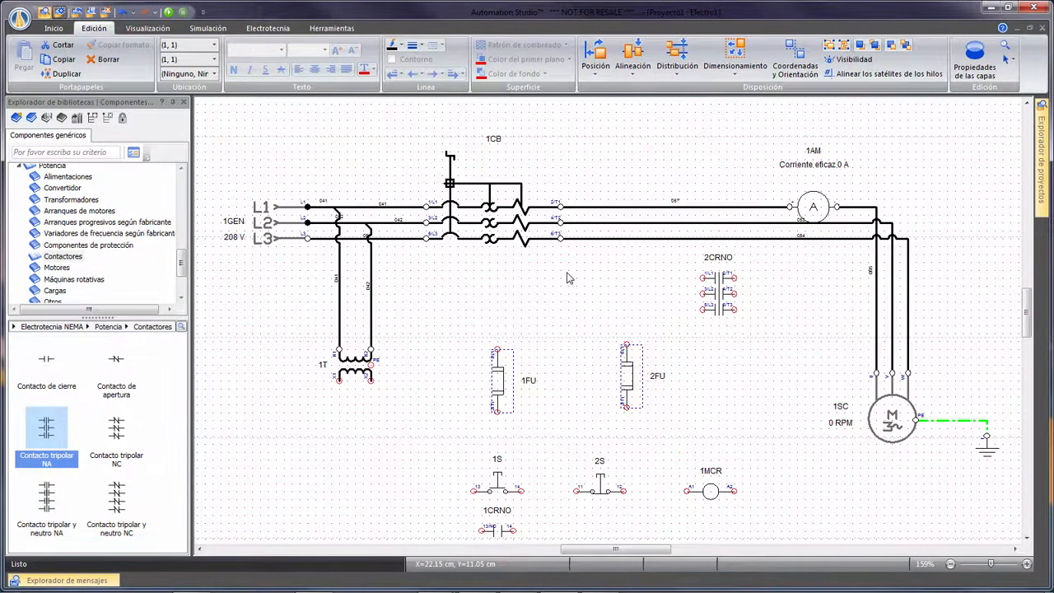
click(148, 29)
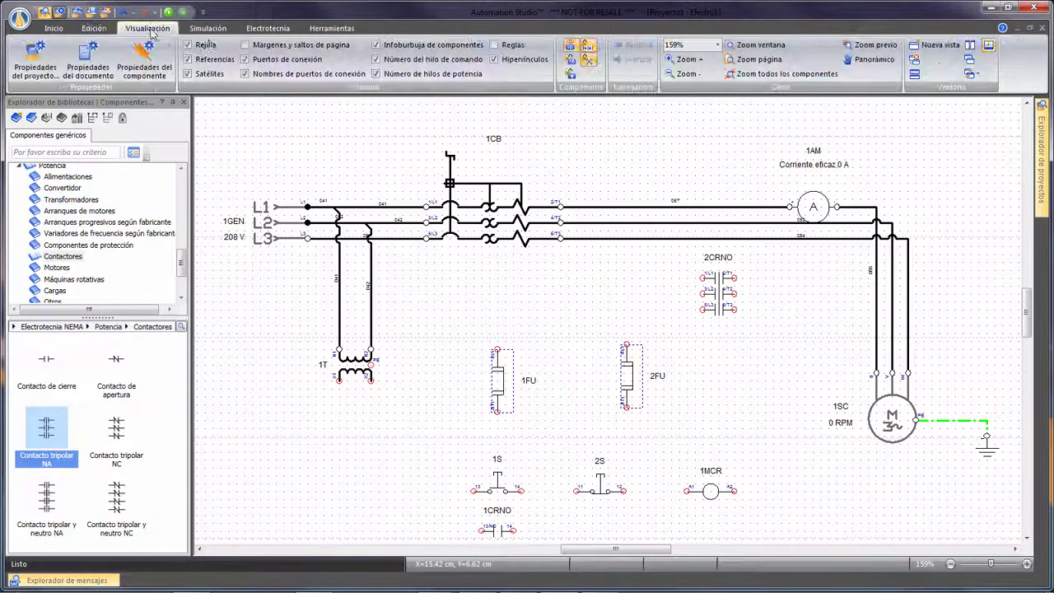
Fit all components in view and define the first fuse, 1FU, as a power component (Componente de energía).
click(782, 74)
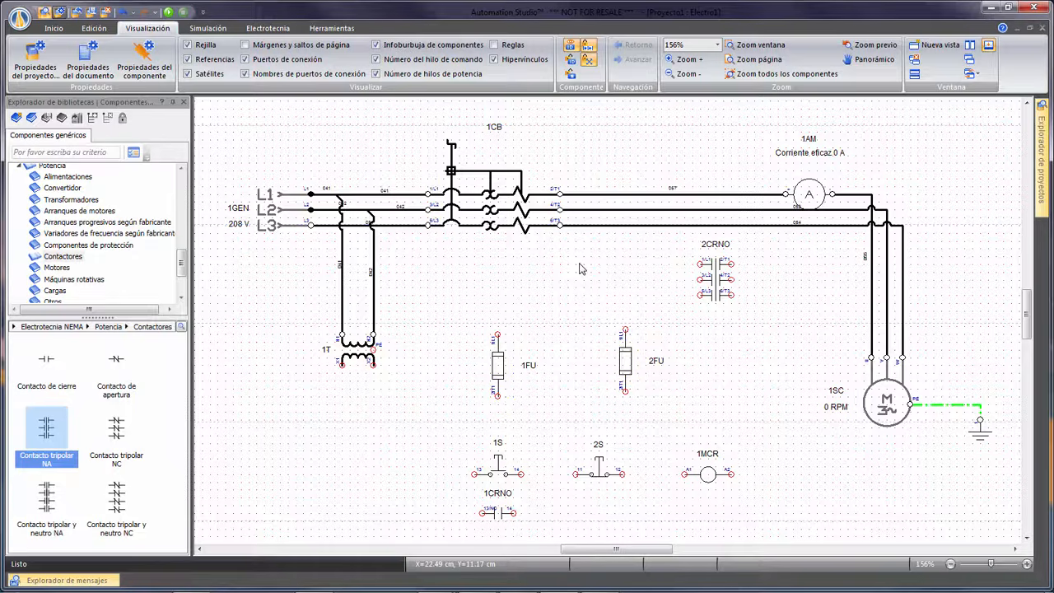
right_click(499, 362)
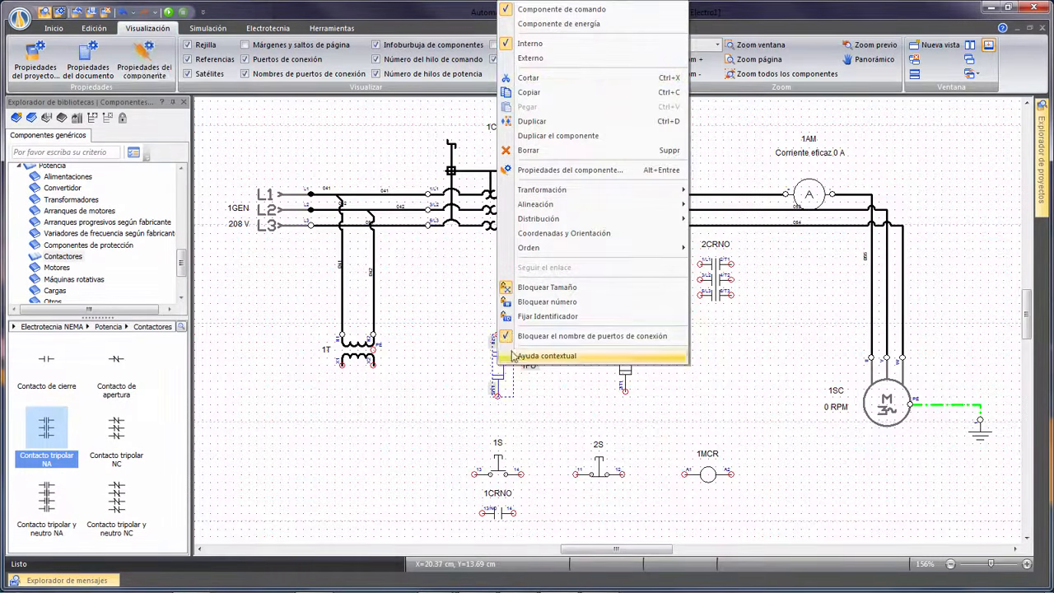
click(568, 24)
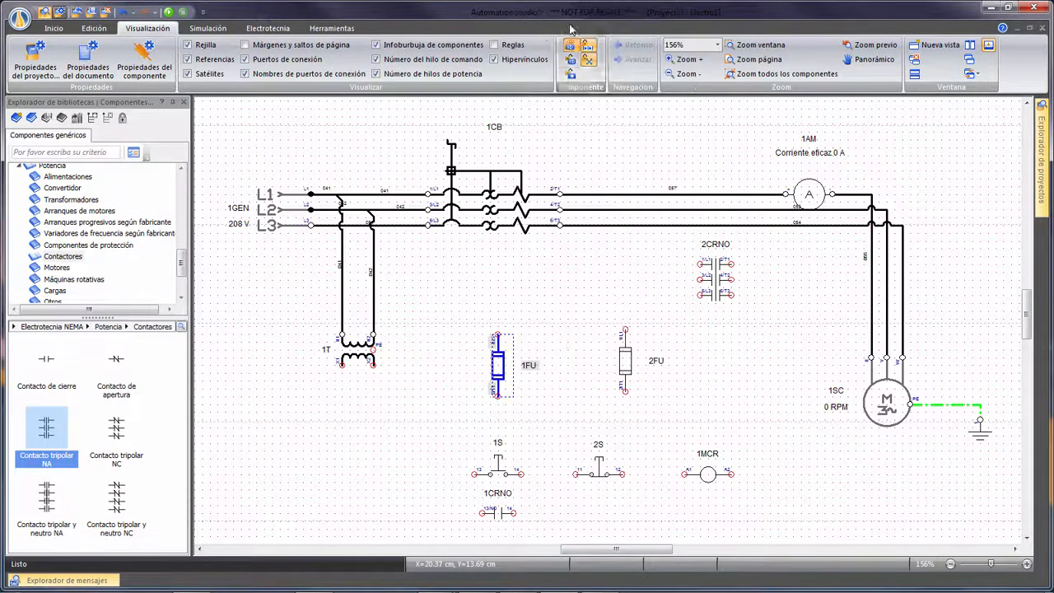
click(571, 308)
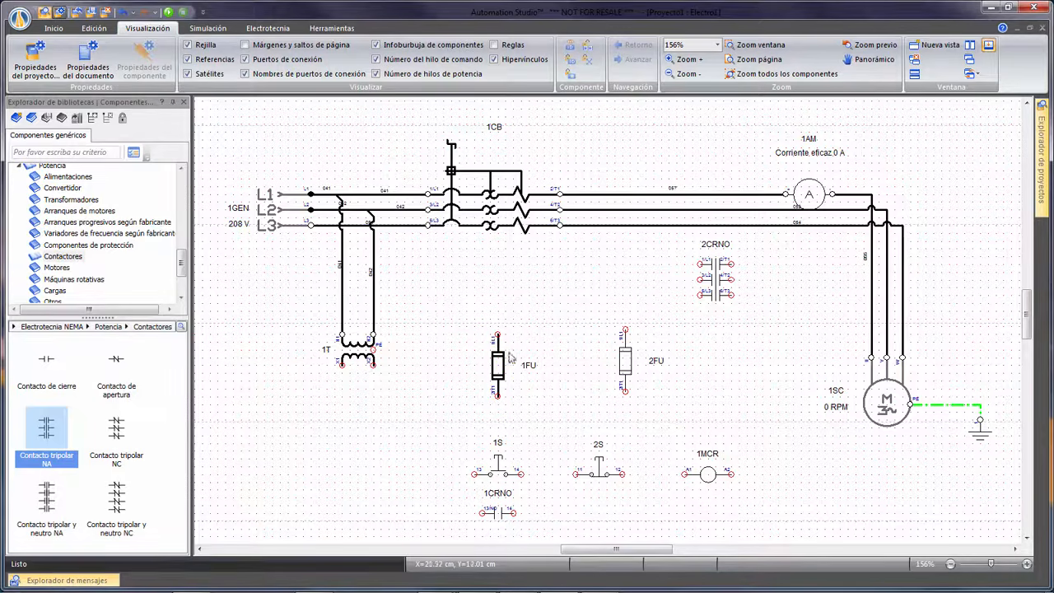
Insert fuse 1FU into the L1 line feeding the transformer primary and accept the resulting wiring changes.
drag(500, 362, 342, 289)
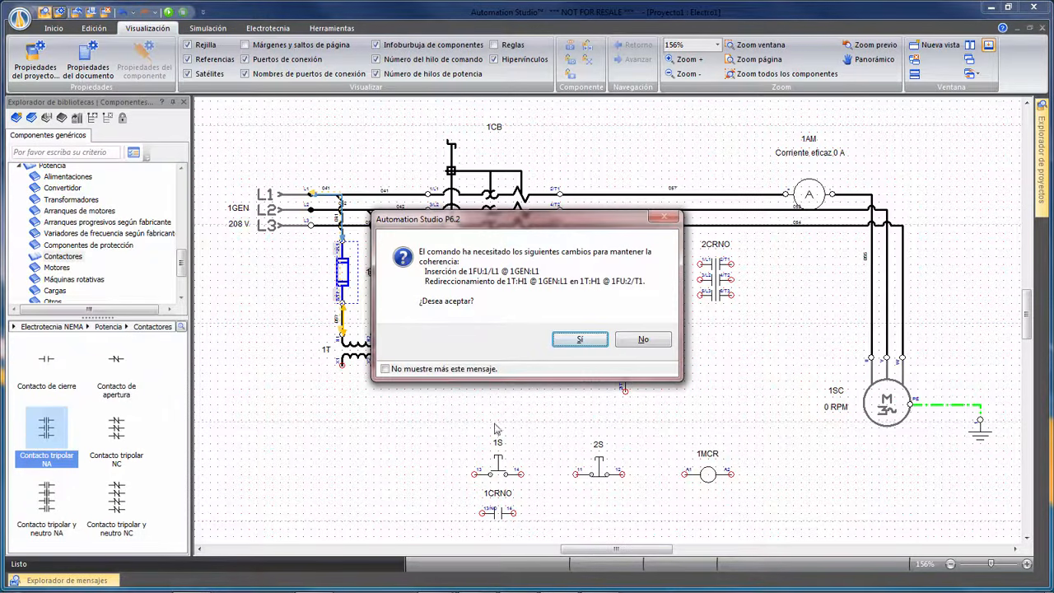
click(579, 339)
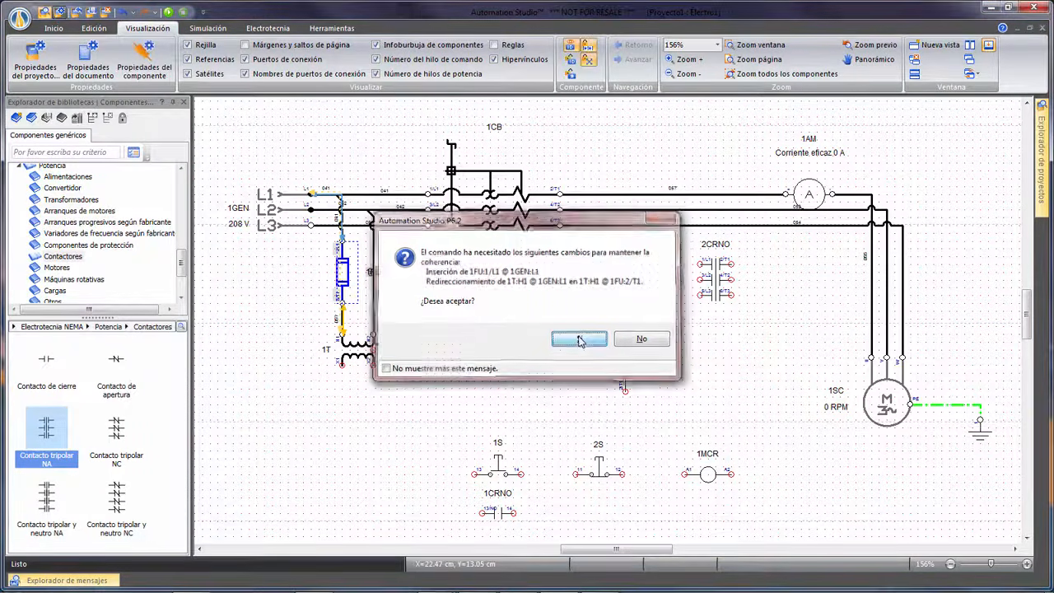
click(521, 329)
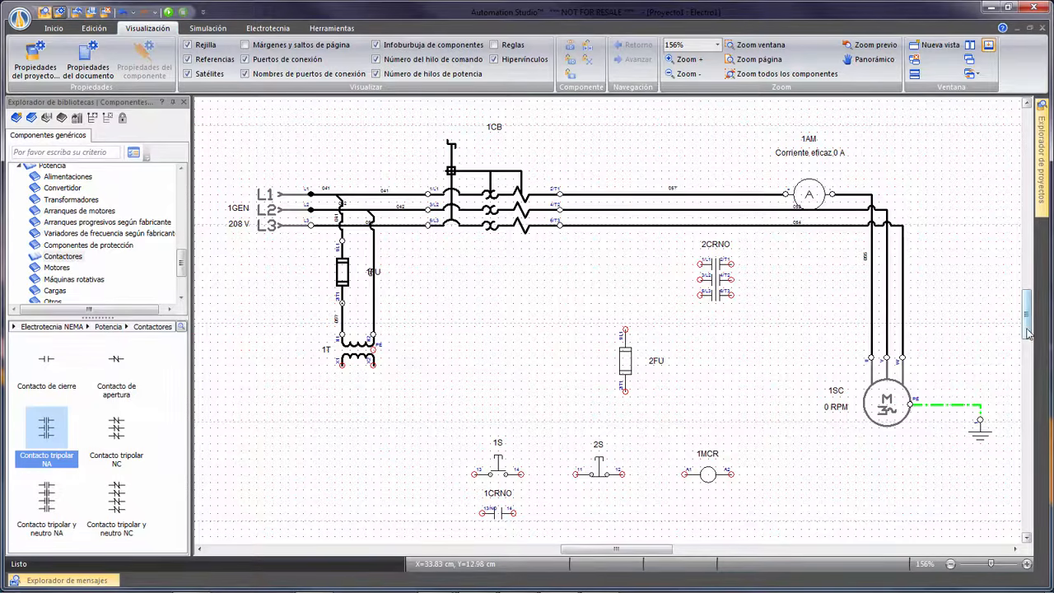
Place the three-pole contact on the motor lines between breaker and ammeter, and fuse 2FU below the transformer's X1 secondary terminal.
scroll(1027, 330, down, 3)
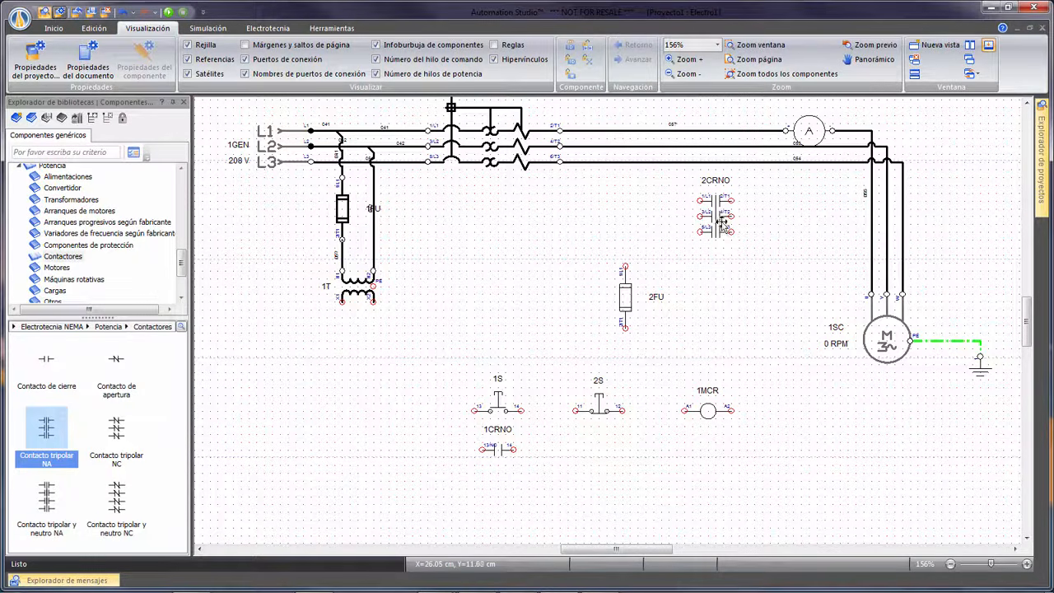
drag(721, 221, 706, 160)
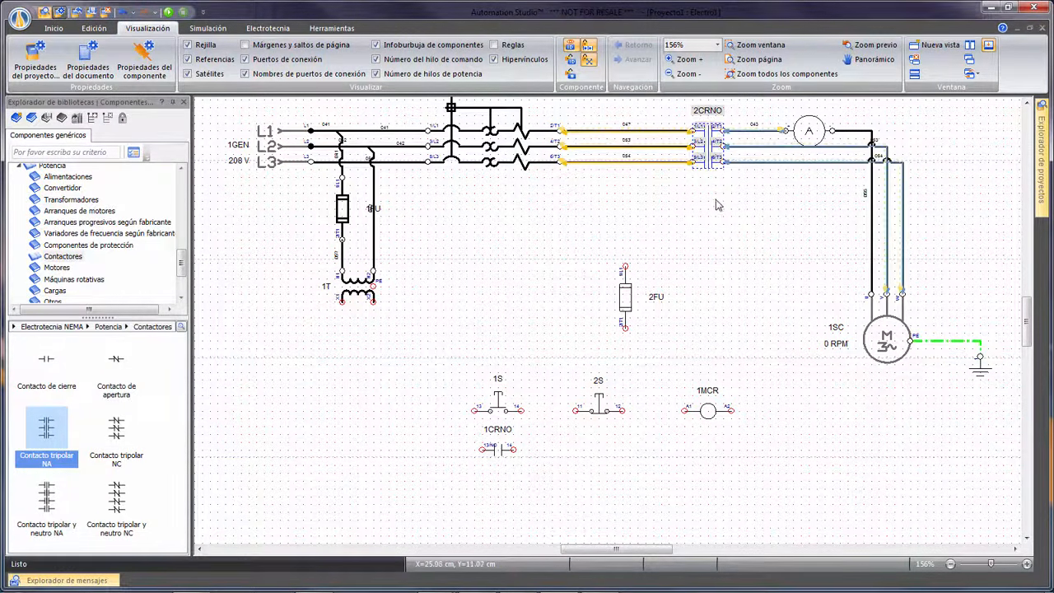
click(721, 262)
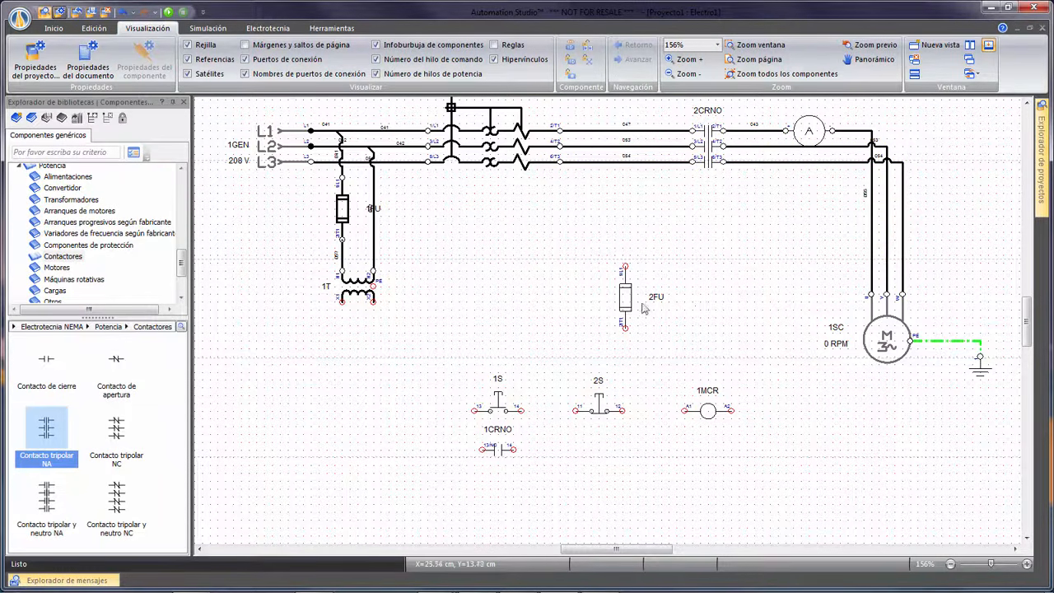
drag(623, 300, 343, 368)
click(498, 317)
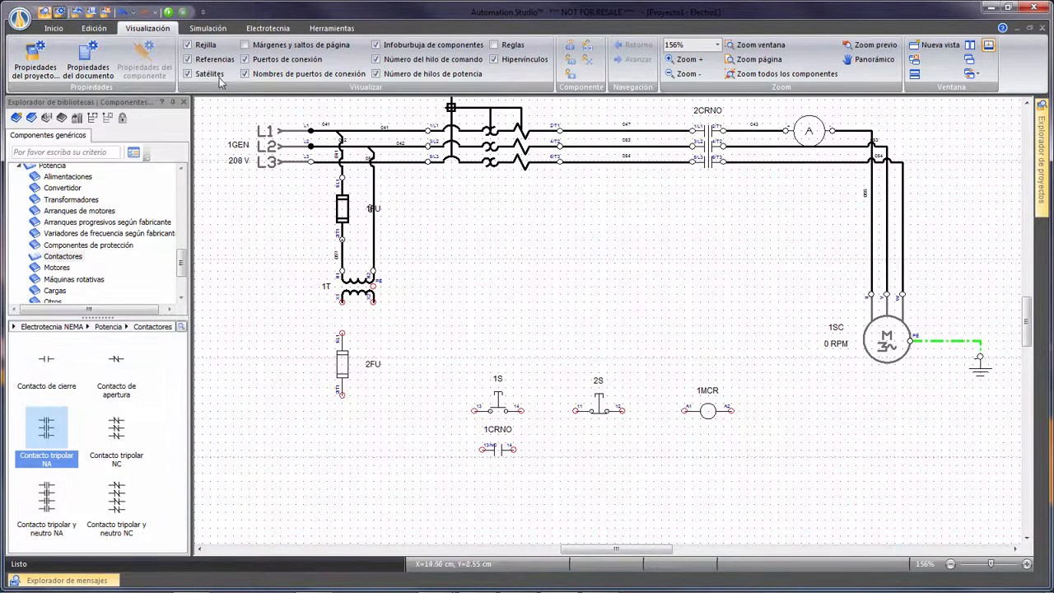
Wire the control circuit with command wire from the transformer secondary through 2FU, both pushbuttons and the coil, with the auxiliary contact parallel to 1S.
click(53, 28)
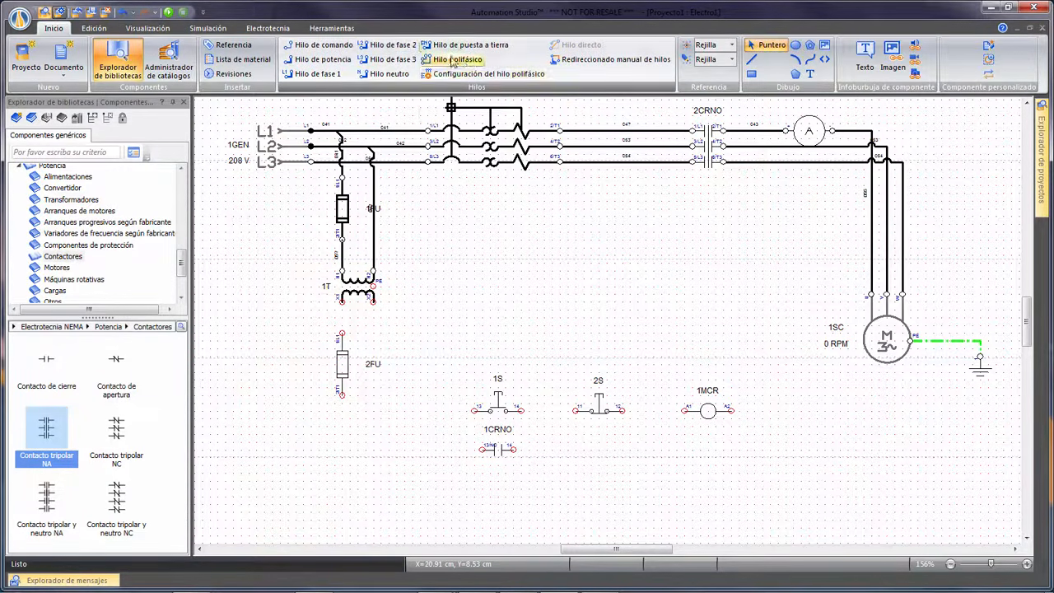
click(317, 44)
click(339, 303)
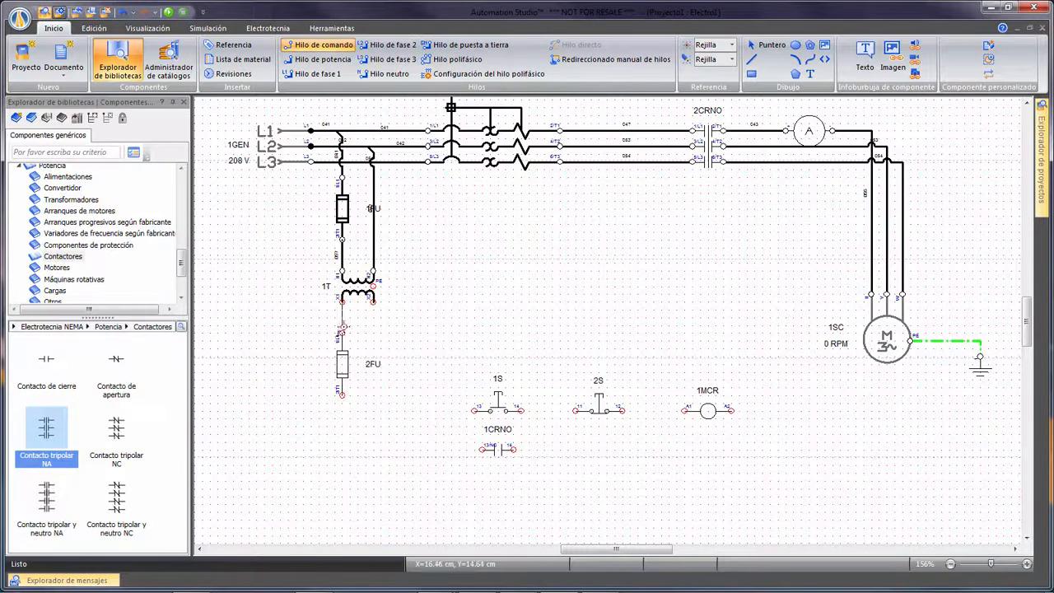
click(341, 333)
click(341, 394)
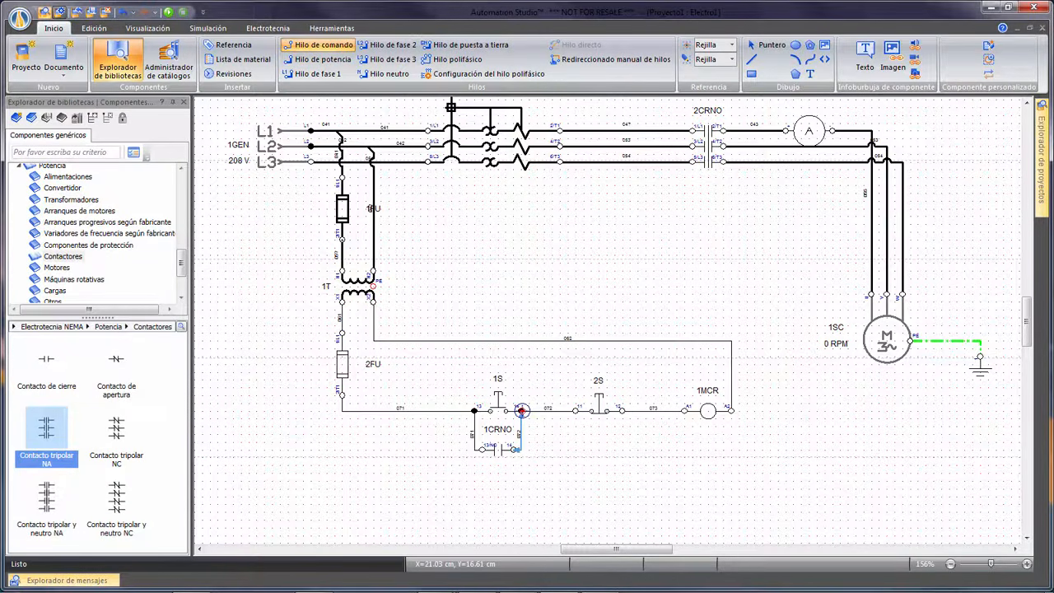
click(521, 410)
key(Escape)
Copy the motor's ground symbol to a spot beside the transformer's PE terminal.
click(985, 371)
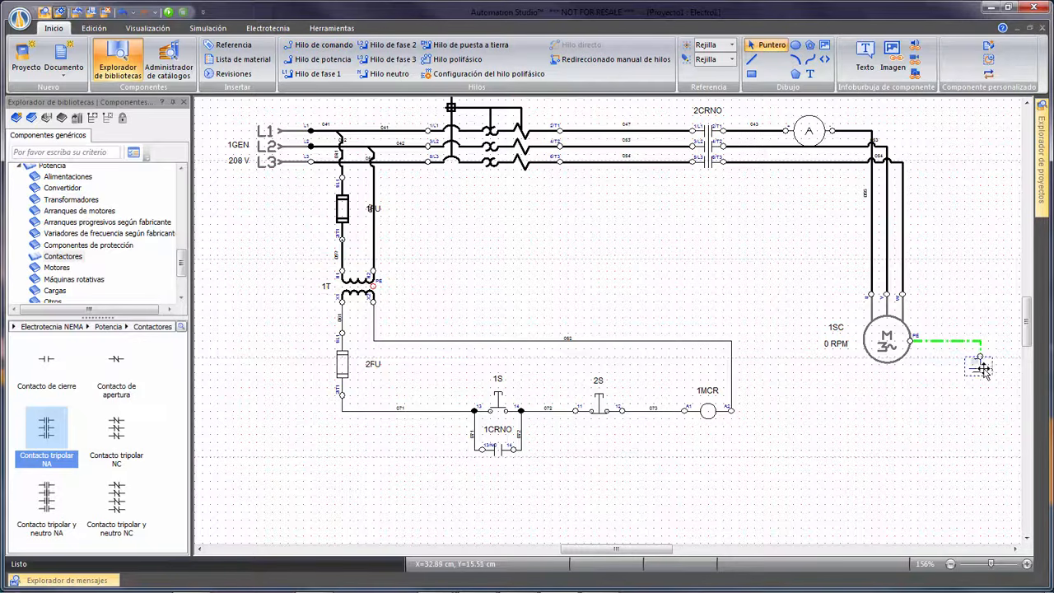
drag(985, 370, 445, 308)
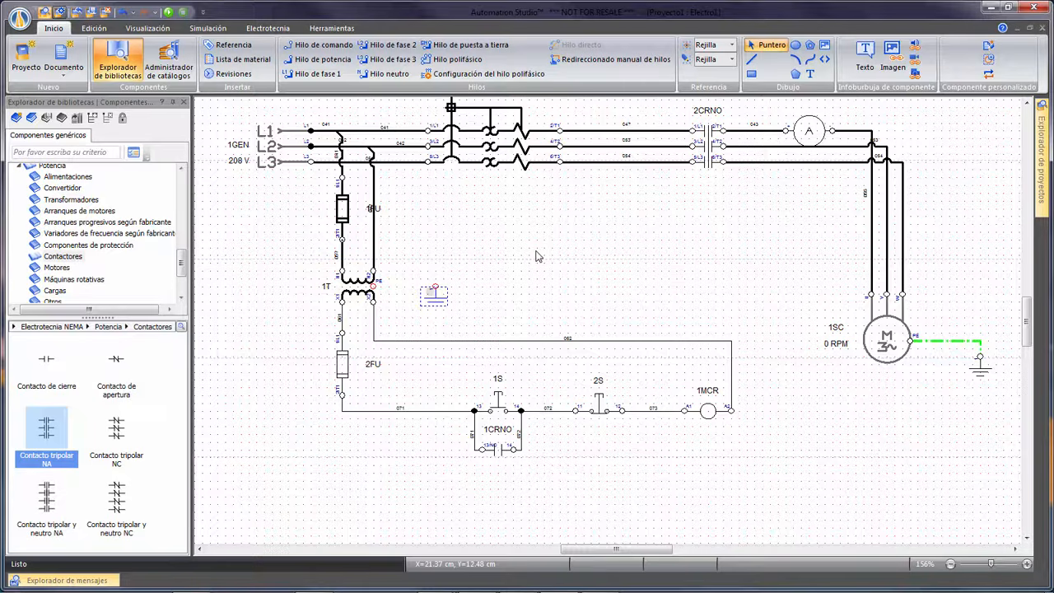
click(538, 256)
Connect the transformer's PE terminal to the copied ground symbol with a grounding wire (Hilo de puesta a tierra).
click(465, 44)
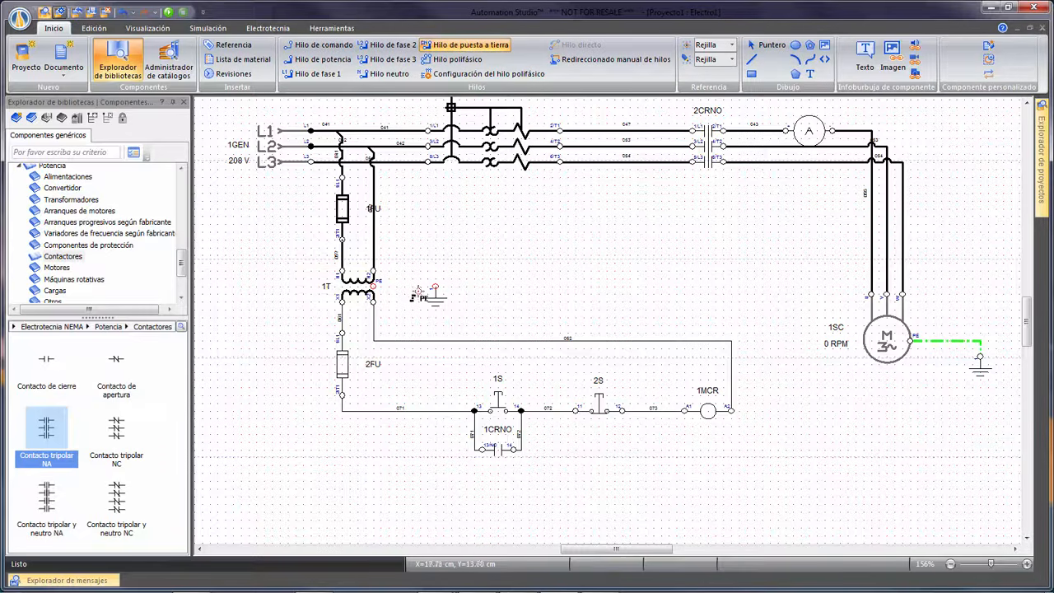
click(372, 287)
click(434, 287)
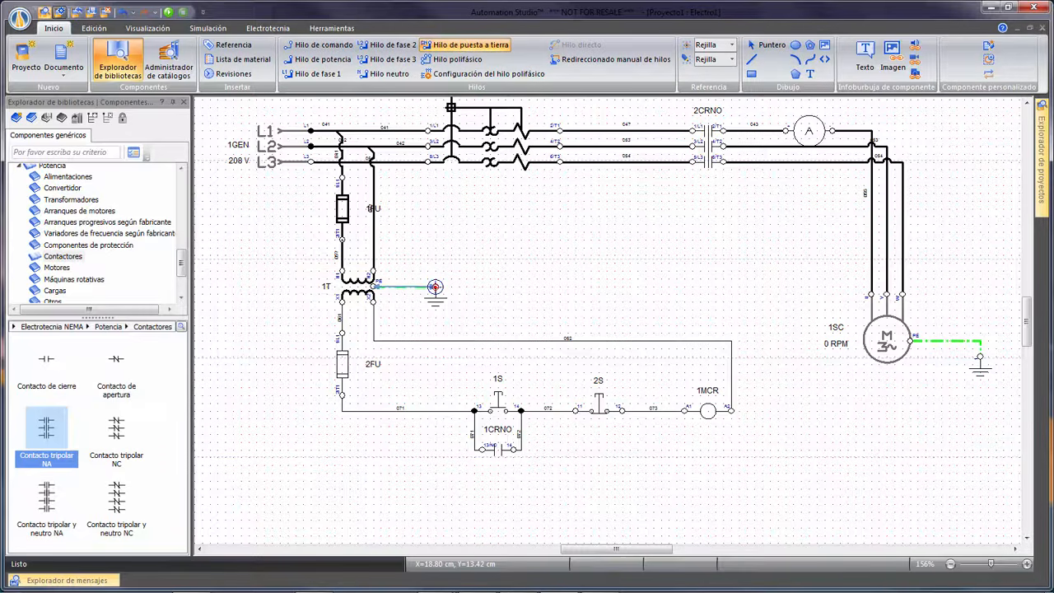
key(Escape)
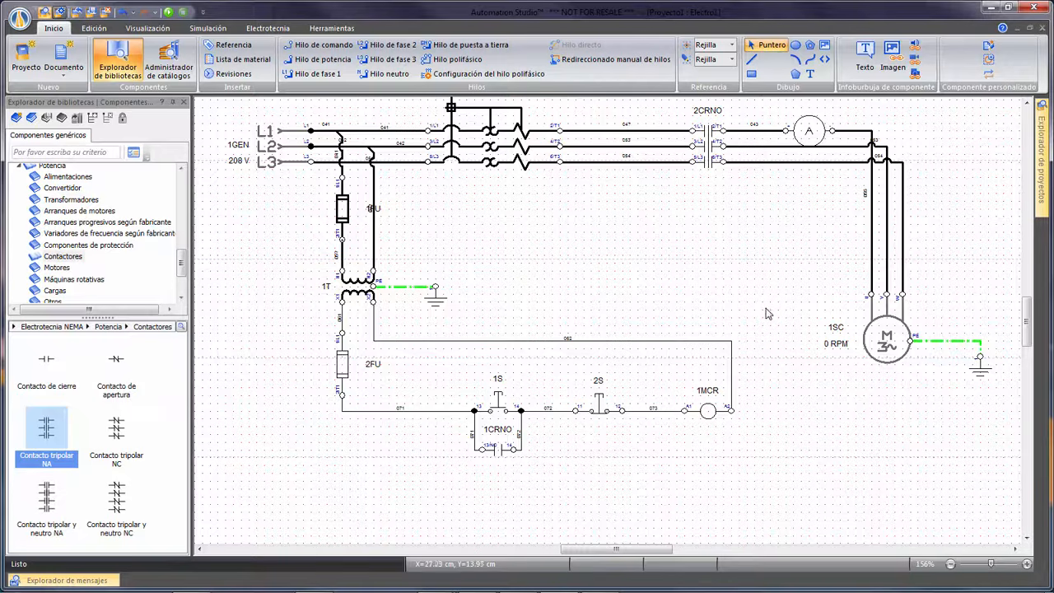
Assign the normally open auxiliary contact below pushbutton 1S to coil 1MCR and accept the transfer.
double_click(495, 448)
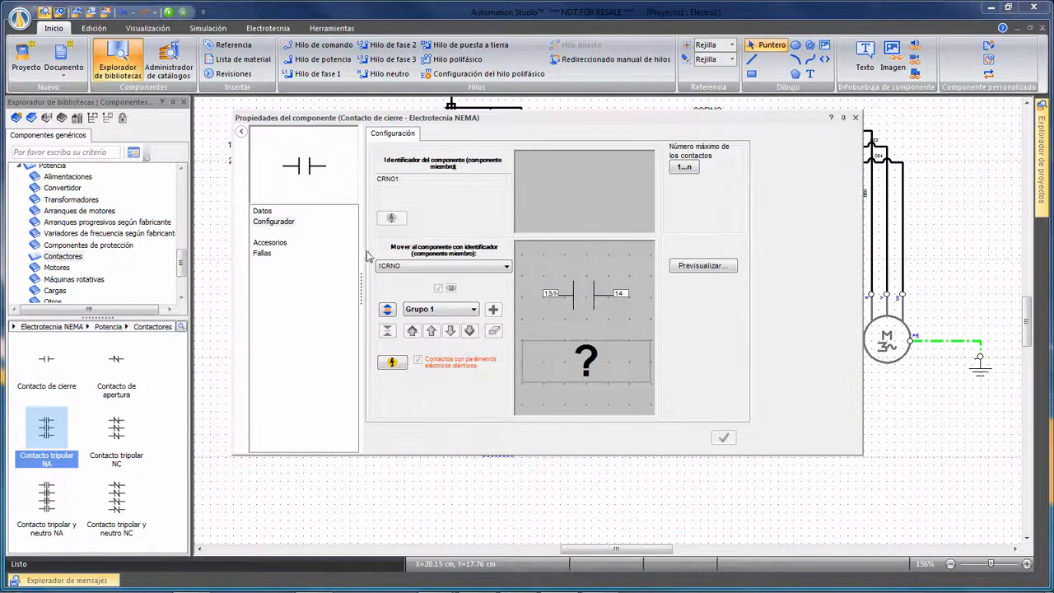
click(506, 265)
click(441, 290)
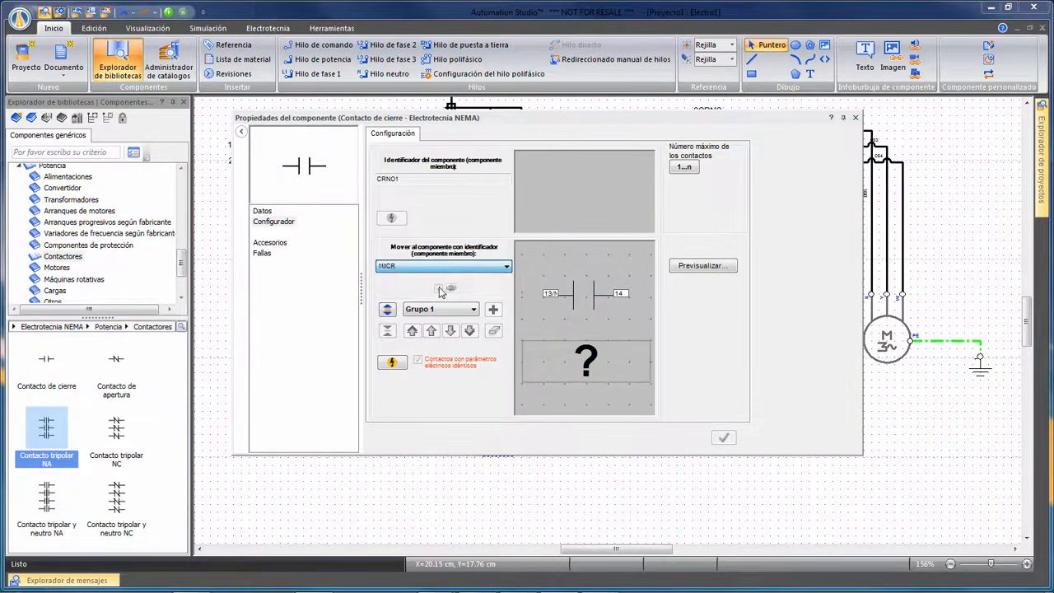
click(440, 290)
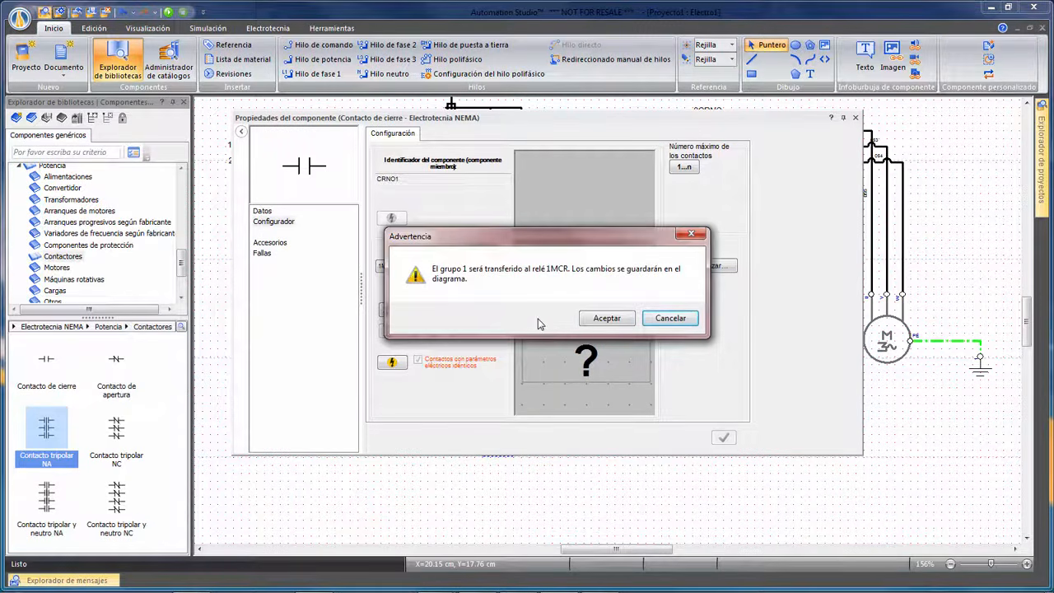
click(607, 324)
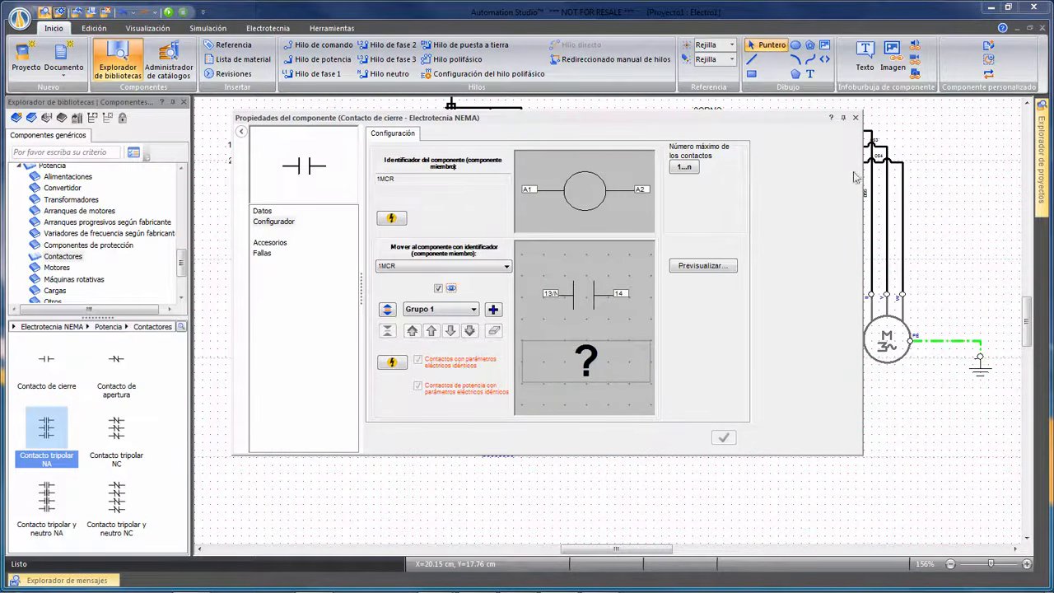
click(855, 117)
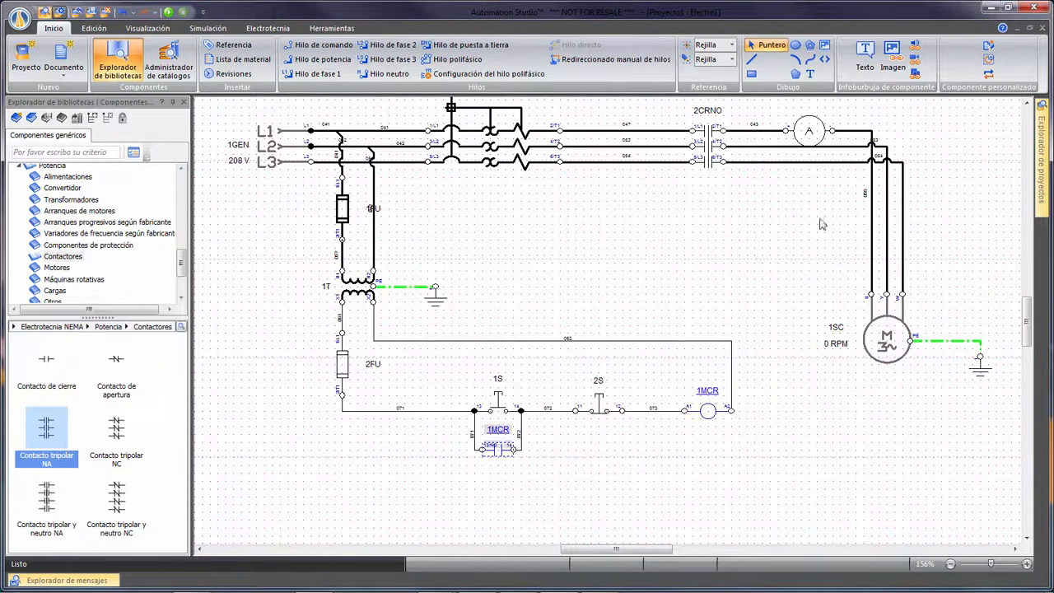
Assign the three-pole power contact on the motor lines to coil 1MCR and accept the transfer.
double_click(710, 150)
click(437, 266)
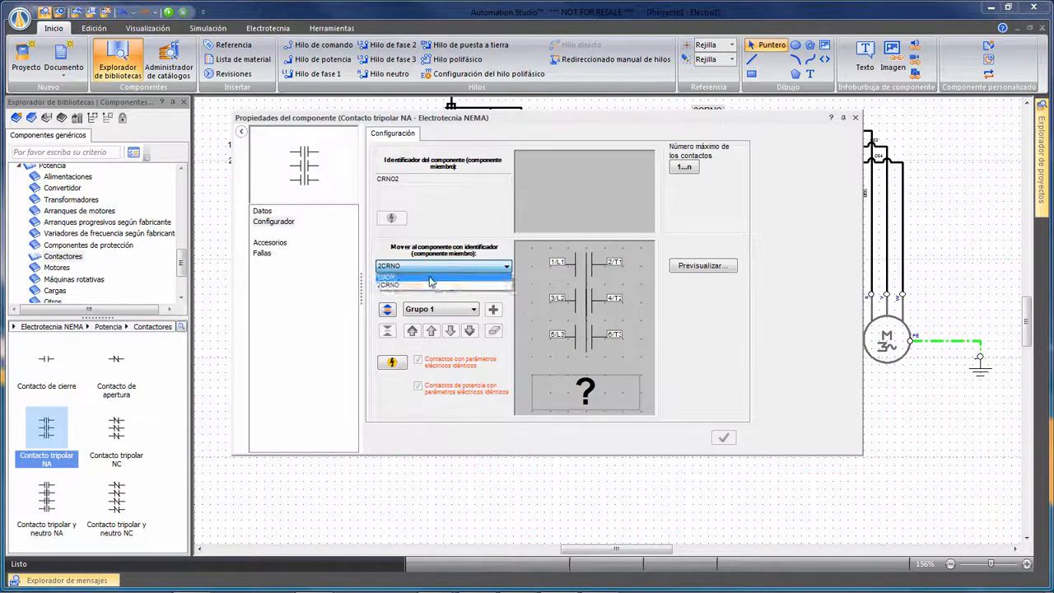
click(429, 278)
click(605, 314)
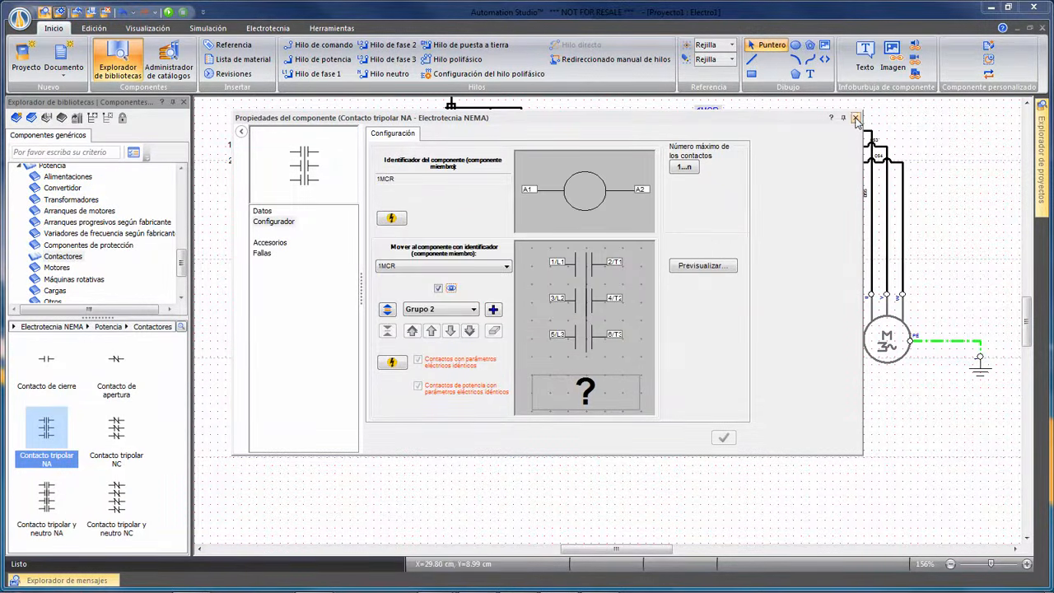
click(855, 118)
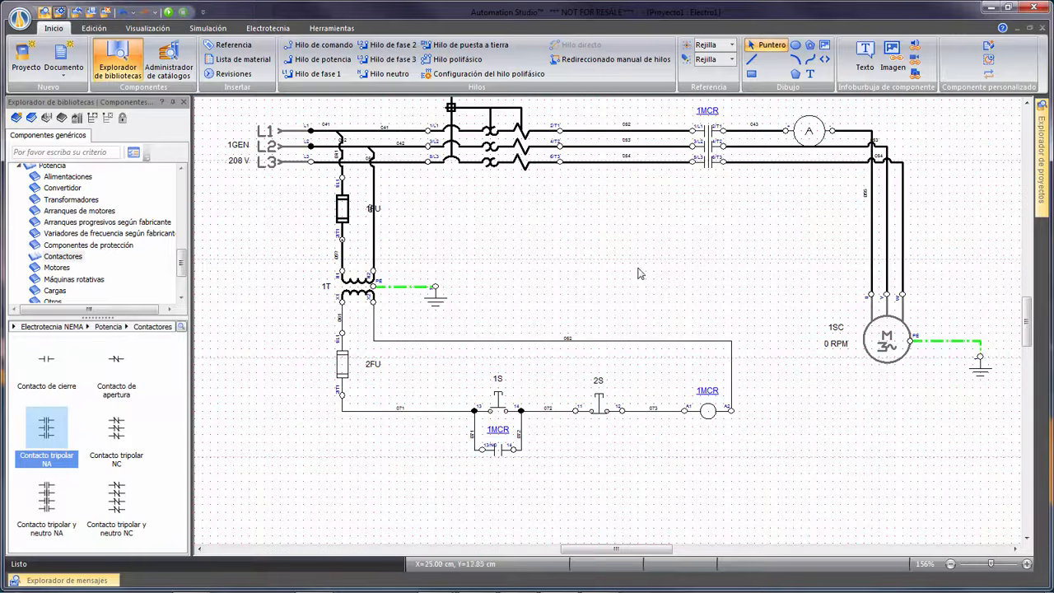
Follow the contacts' 1MCR links to the coil and enable display of its reference satellite (Satélite de referencia).
click(494, 431)
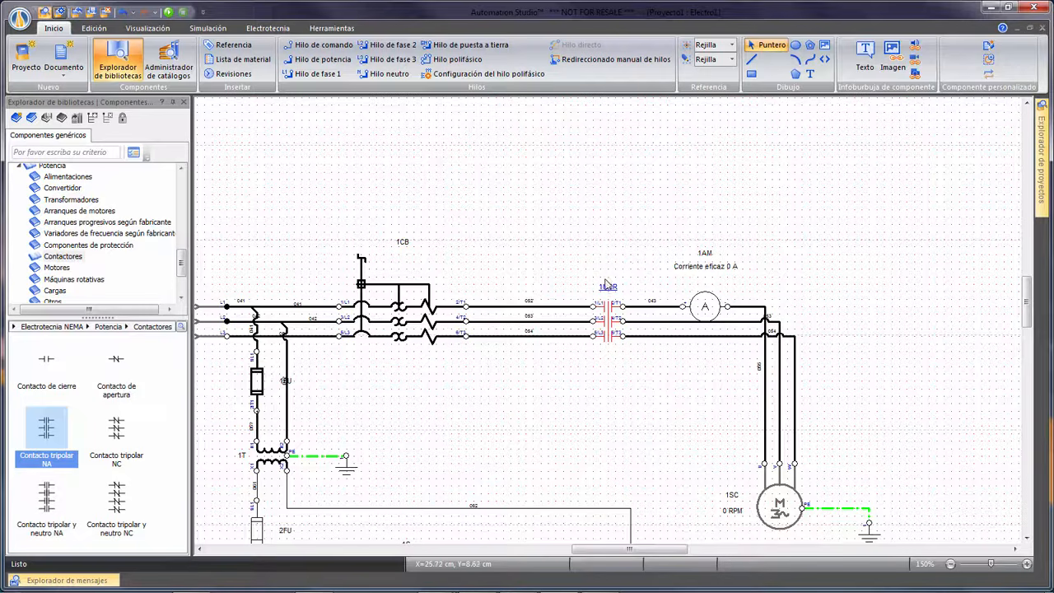
click(608, 286)
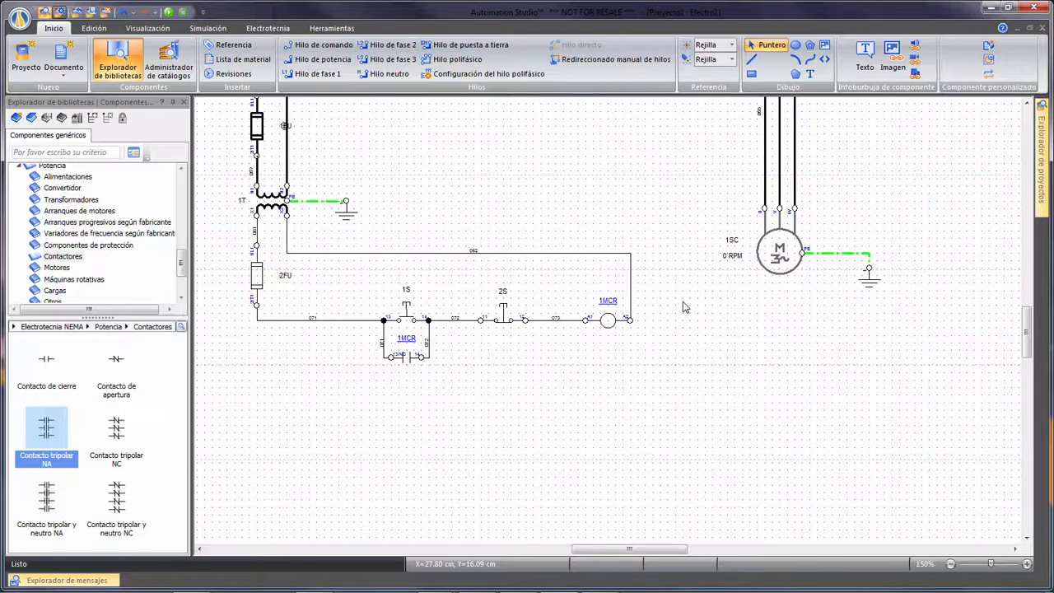
double_click(606, 320)
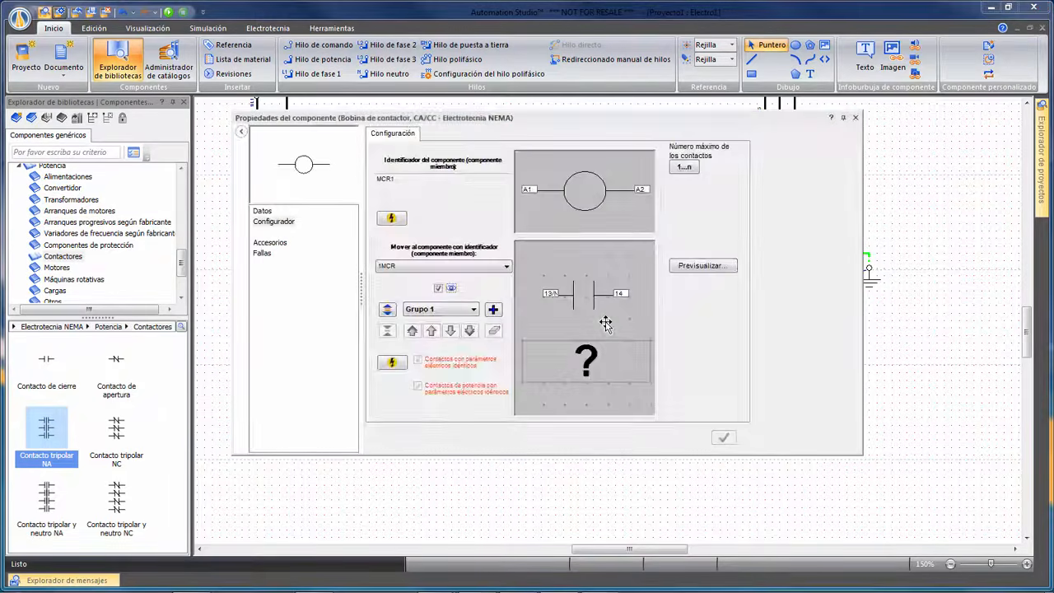
click(262, 212)
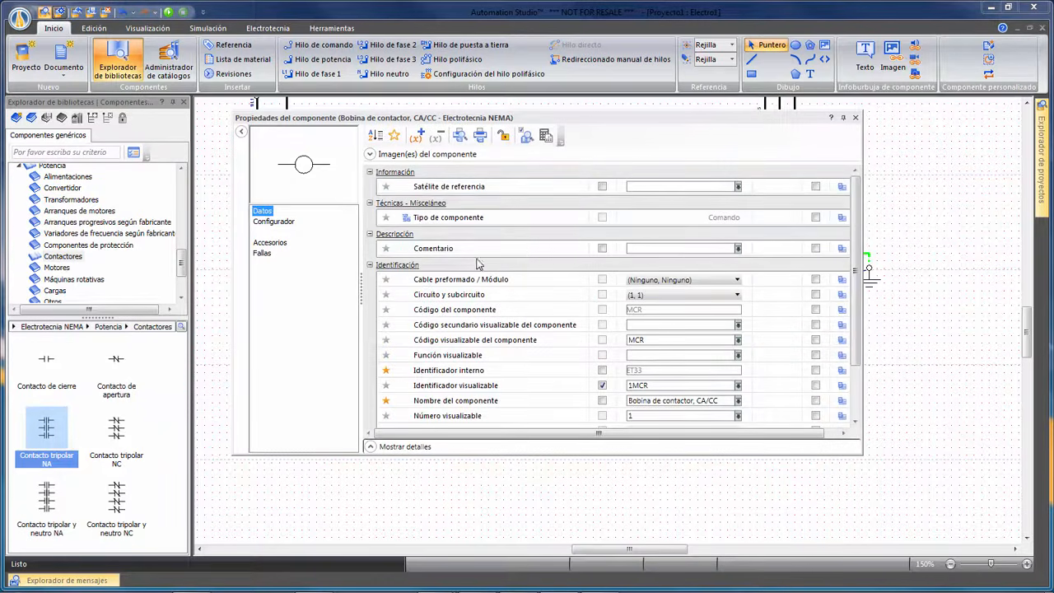
click(603, 188)
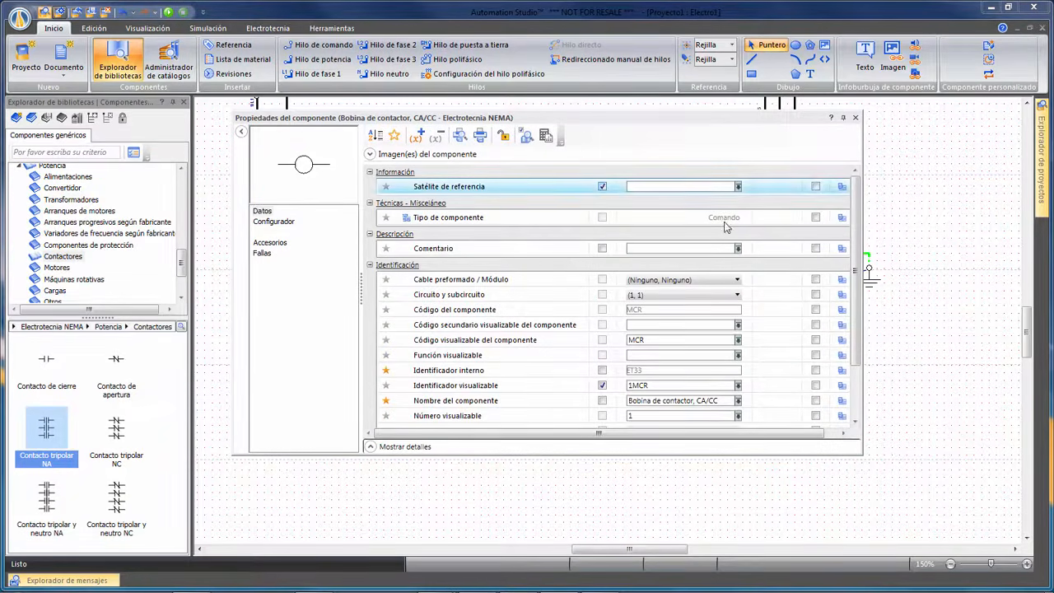
click(855, 118)
click(784, 373)
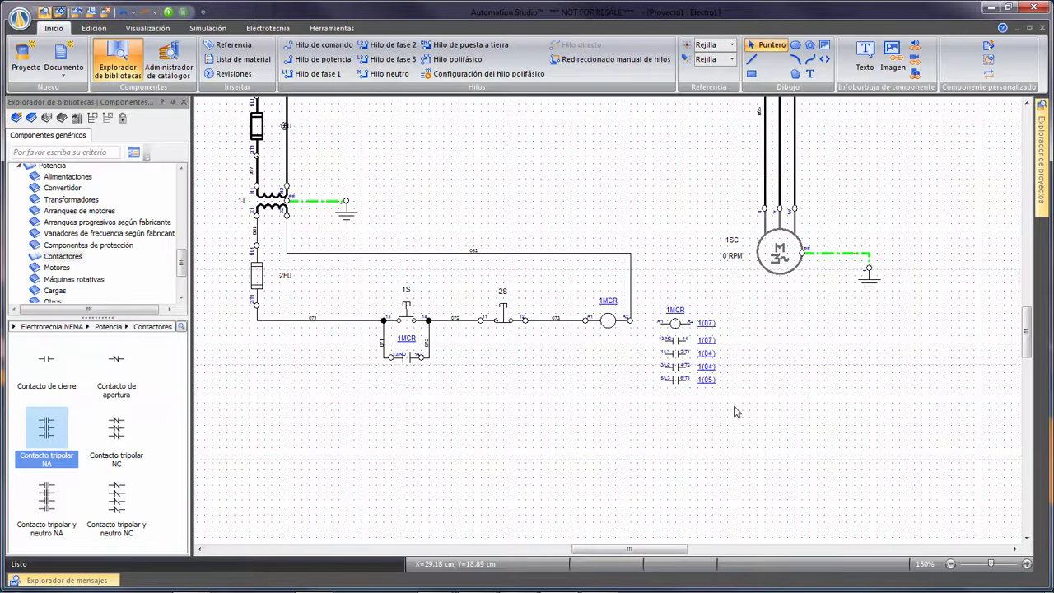
Fit all components of the schematic in view and start the normal simulation (Simulación normal).
right_click(783, 348)
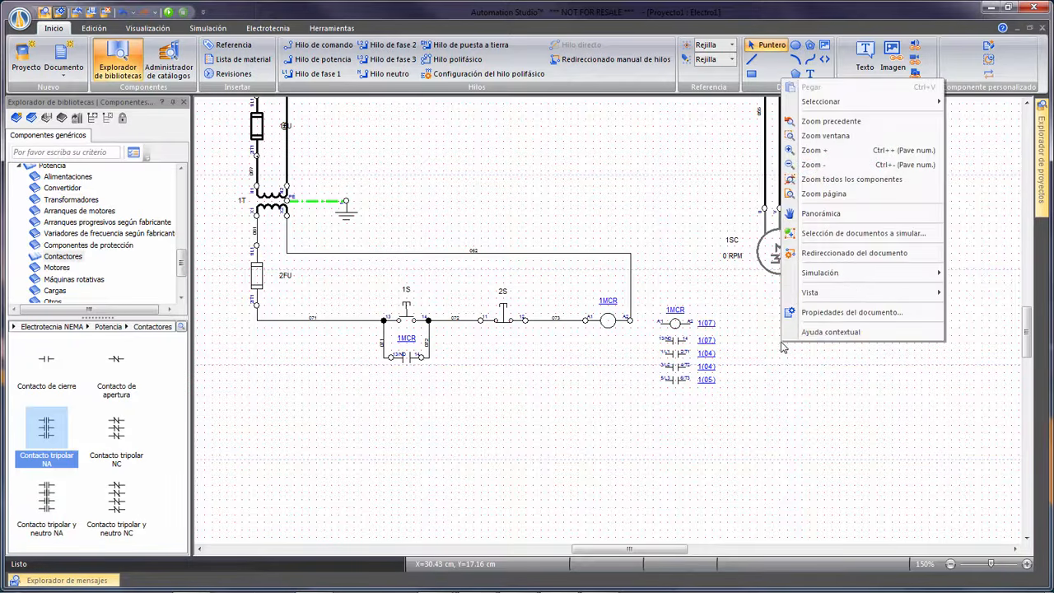
click(855, 183)
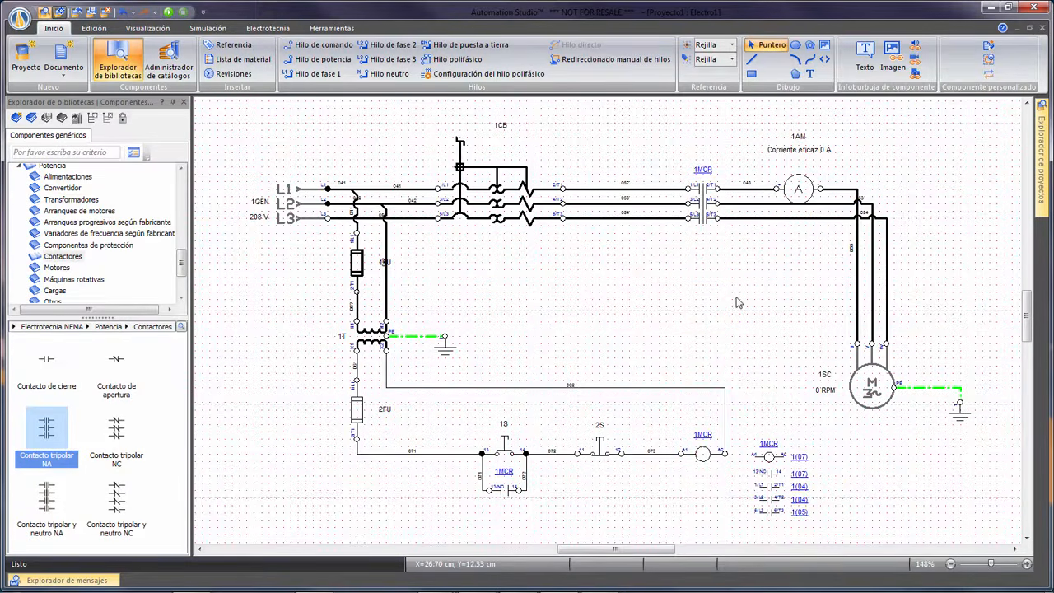
click(207, 28)
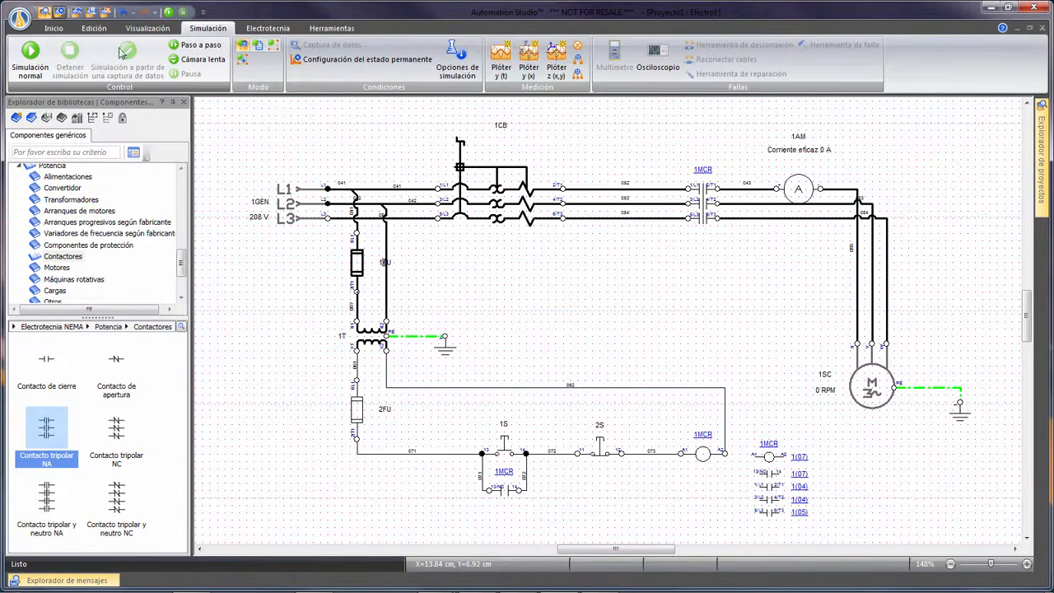
click(30, 52)
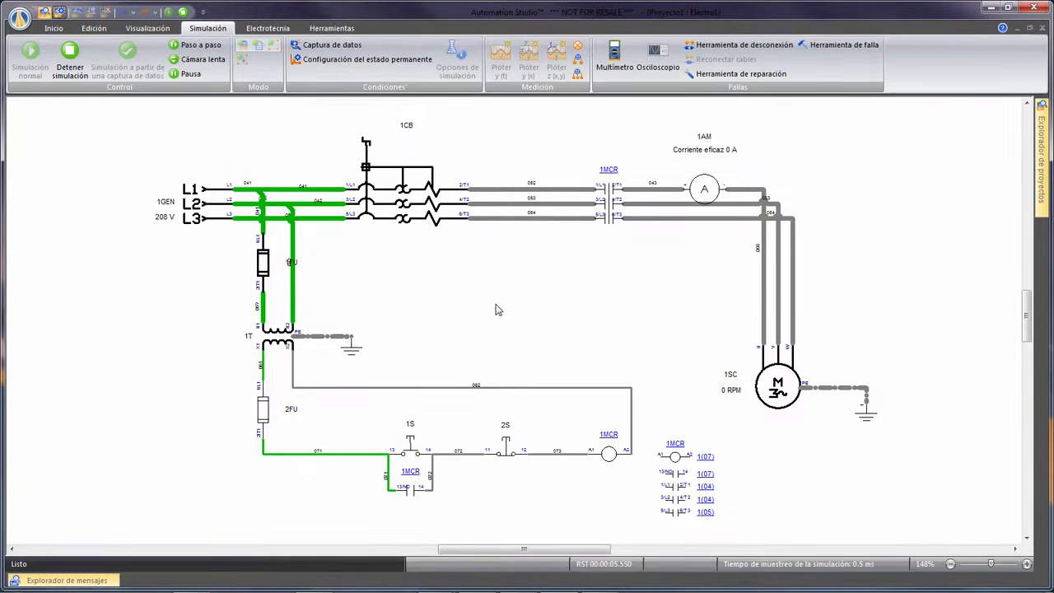
Test the motor's start-stop sequence in the simulation by closing breaker 1CB, actuating start pushbutton 1S and stop pushbutton 2S.
click(405, 207)
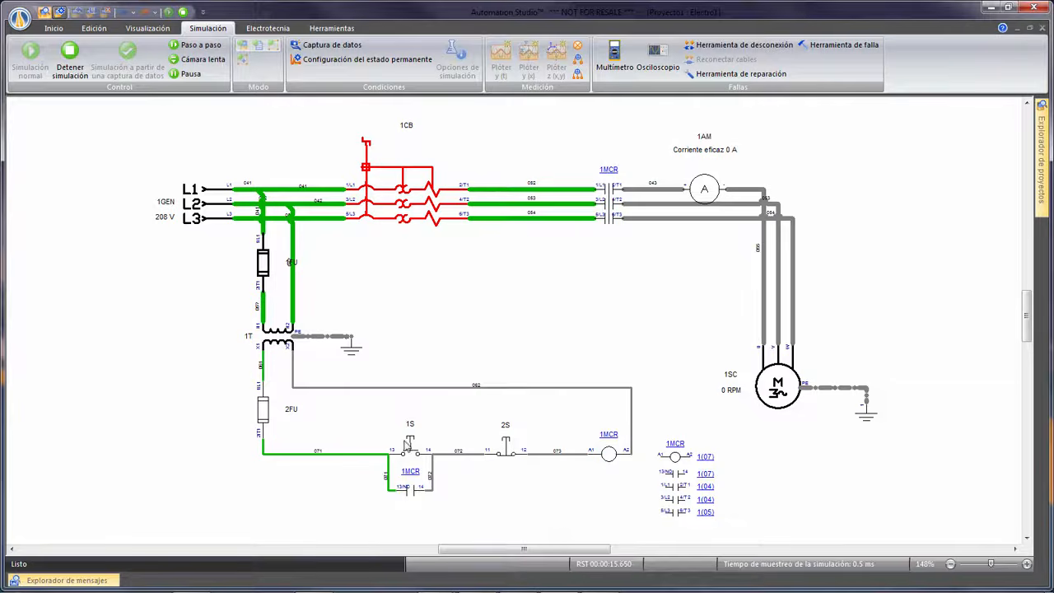
click(410, 445)
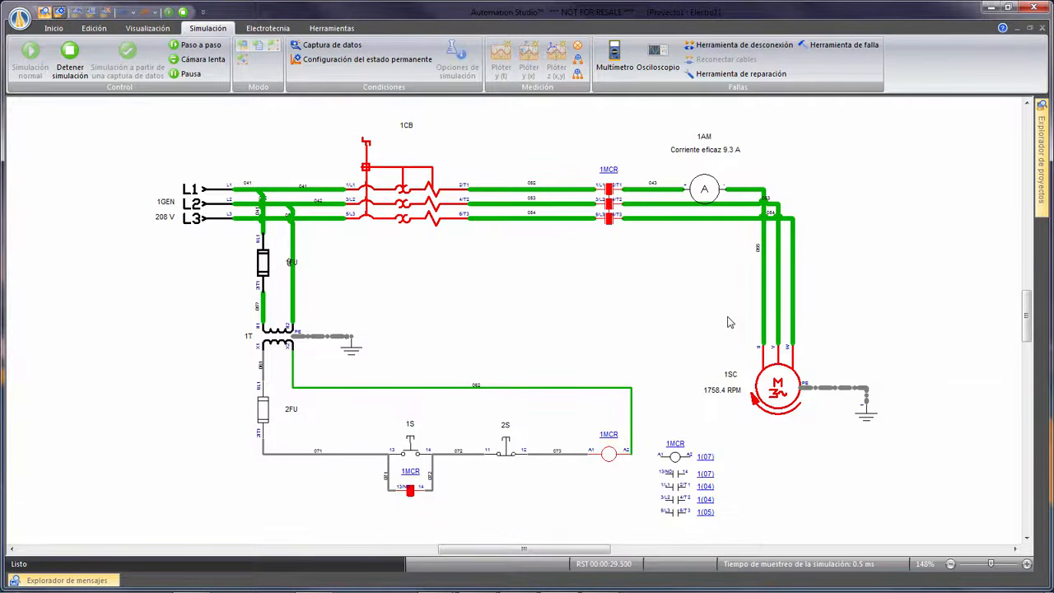
click(505, 447)
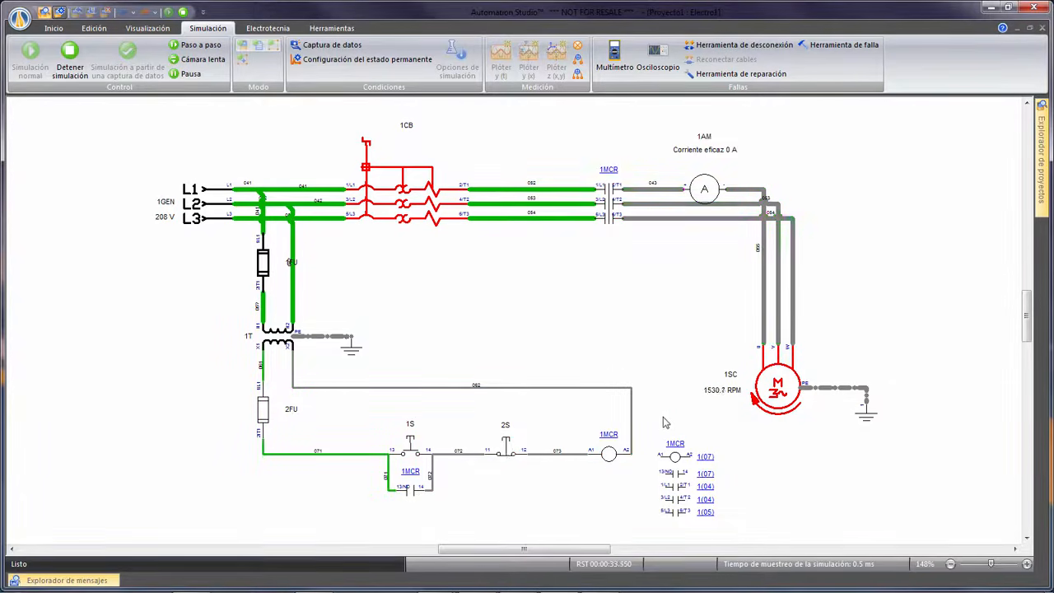